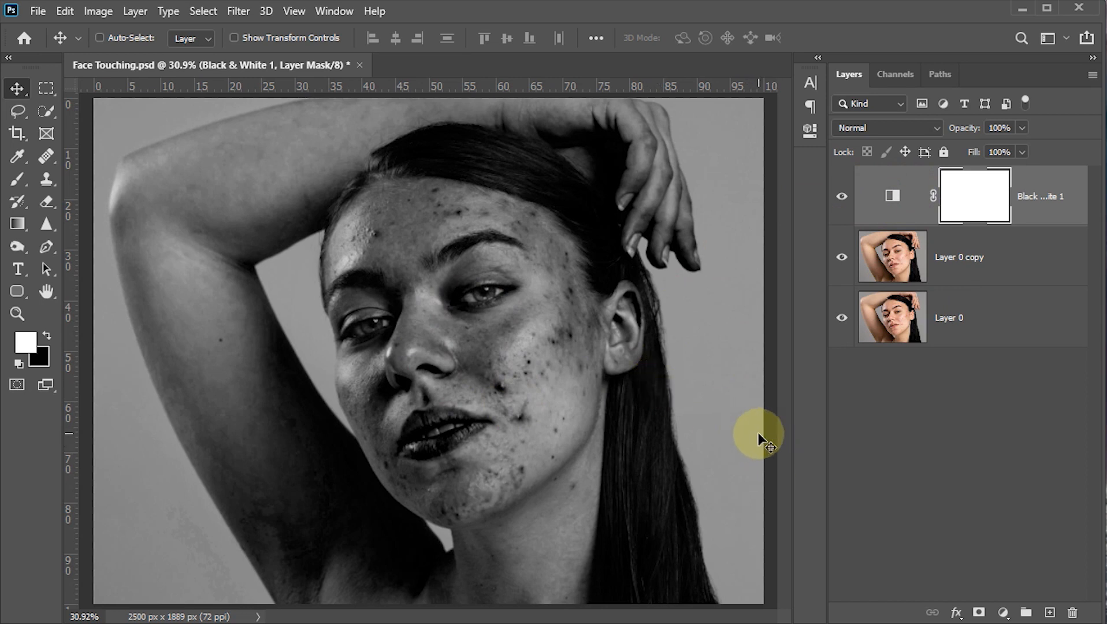
- Add an empty layer beneath the Black & White adjustment layer and activate the Healing Brush Tool
{"action": "left_click", "coordinate": [1049, 613], "text": "ctrl"}
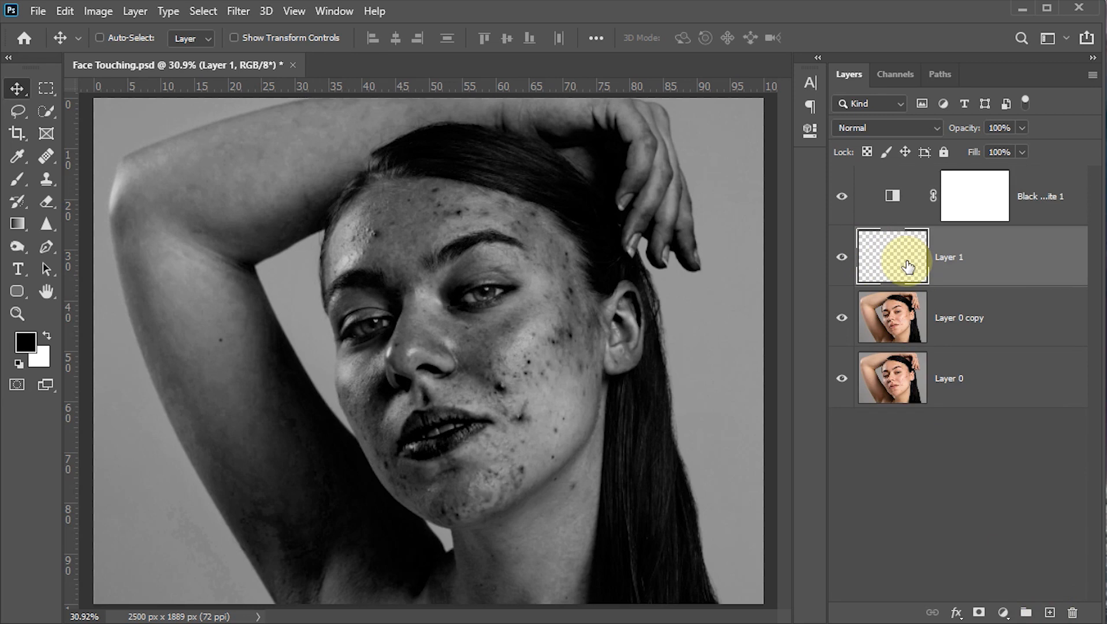
{"action": "left_click", "coordinate": [41, 156]}
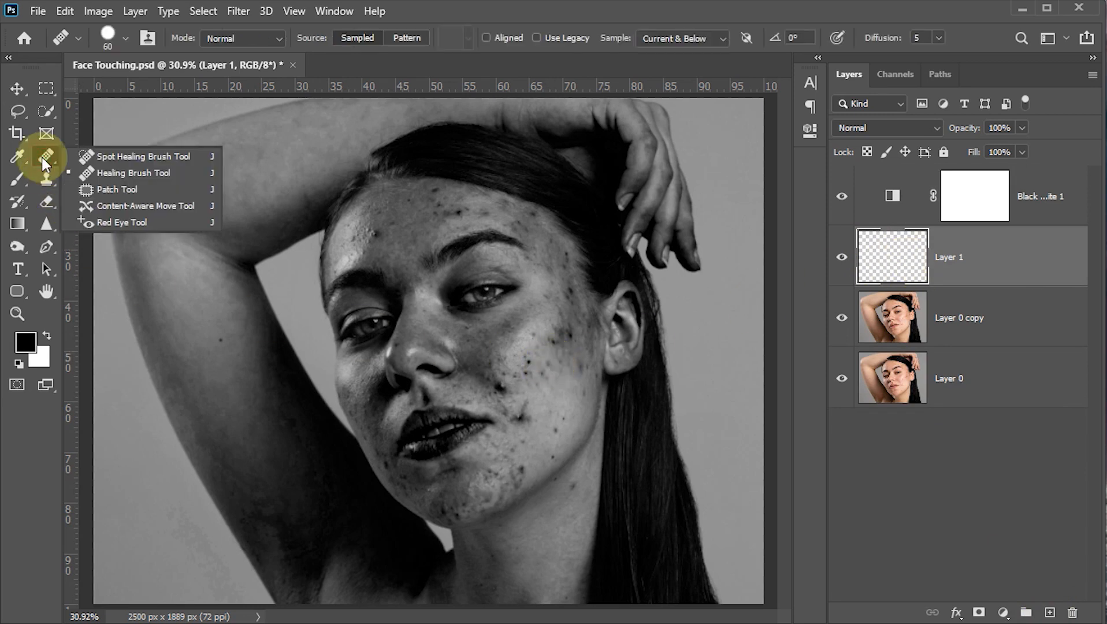
{"action": "left_click", "coordinate": [121, 172]}
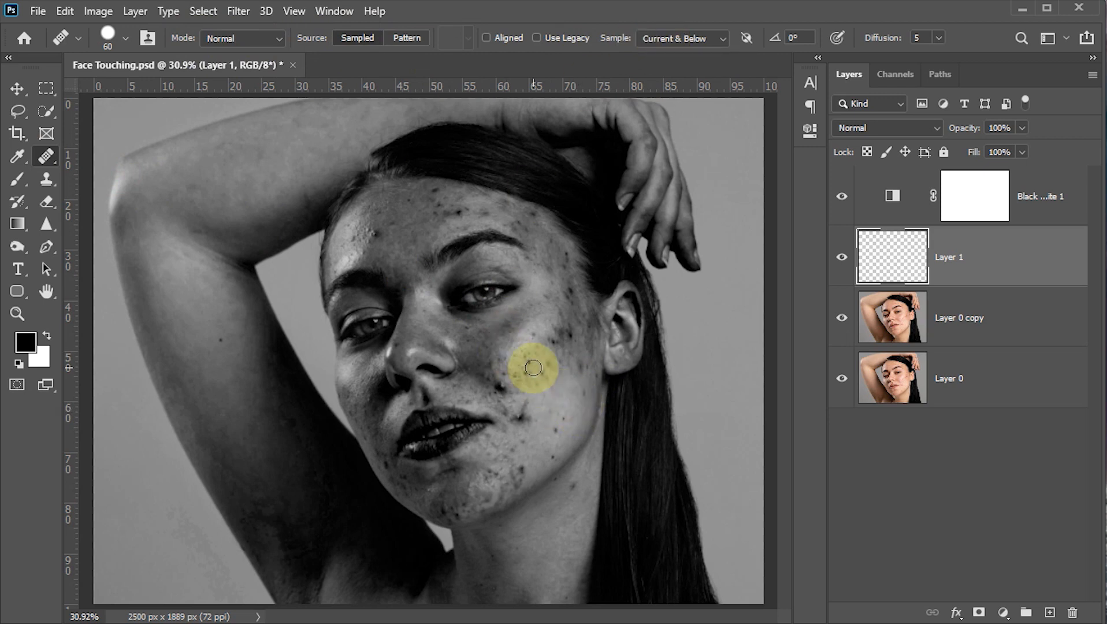
- Heal the isolated dark spots on the lower cheek, the jaw and the area in front of the earlobe
{"action": "scroll", "coordinate": [533, 368], "scroll_direction": "up", "scroll_amount": 3}
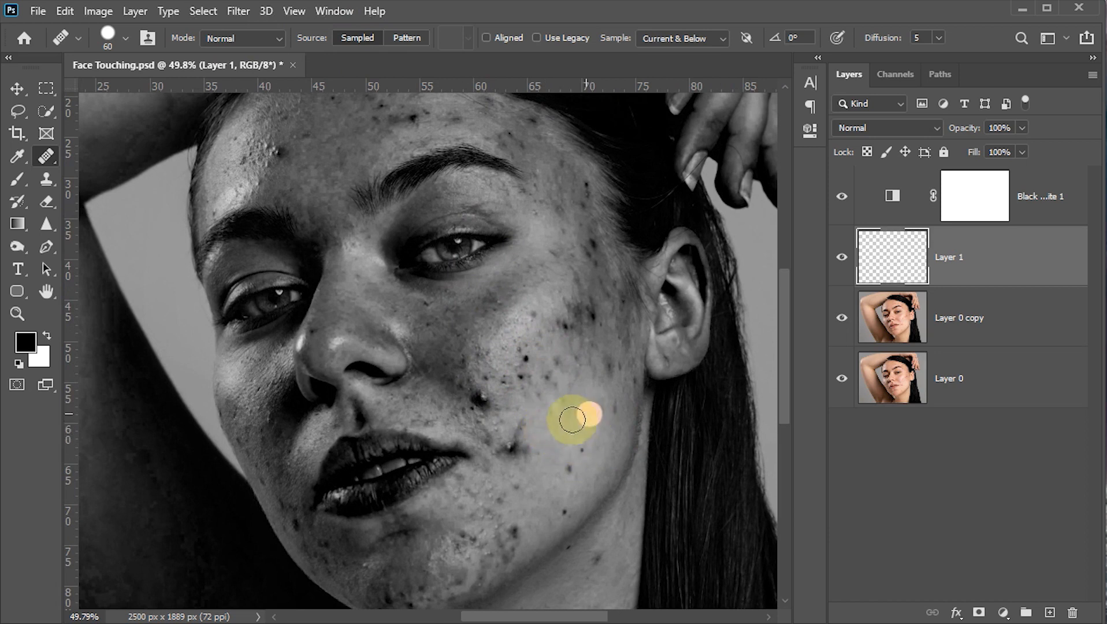
{"action": "left_click", "coordinate": [584, 451]}
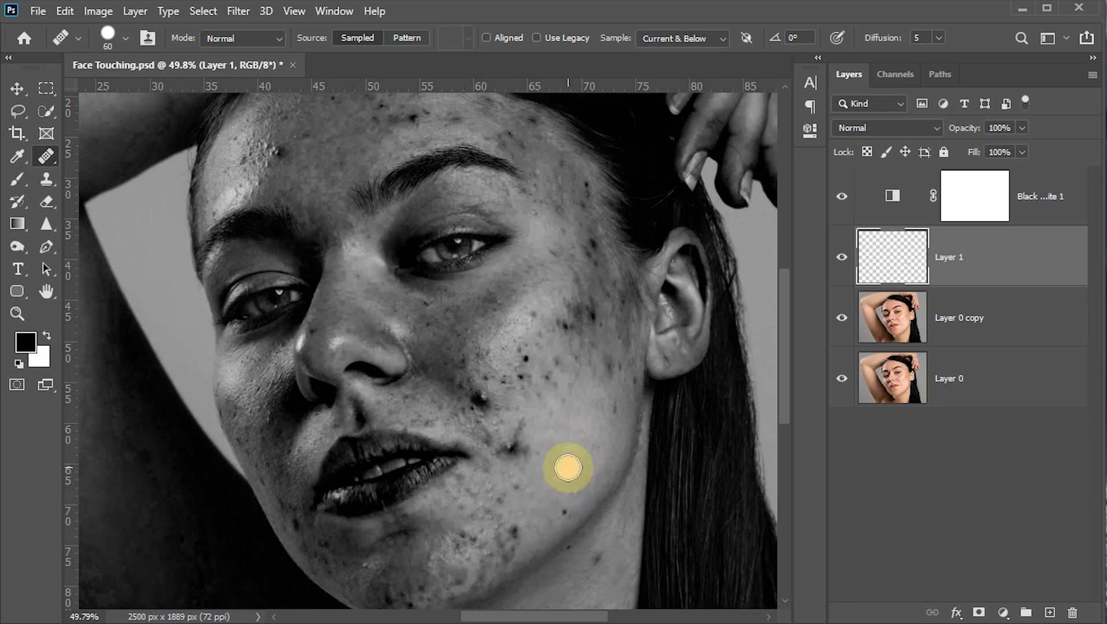
{"action": "left_click", "coordinate": [568, 471]}
{"action": "left_click", "coordinate": [567, 512]}
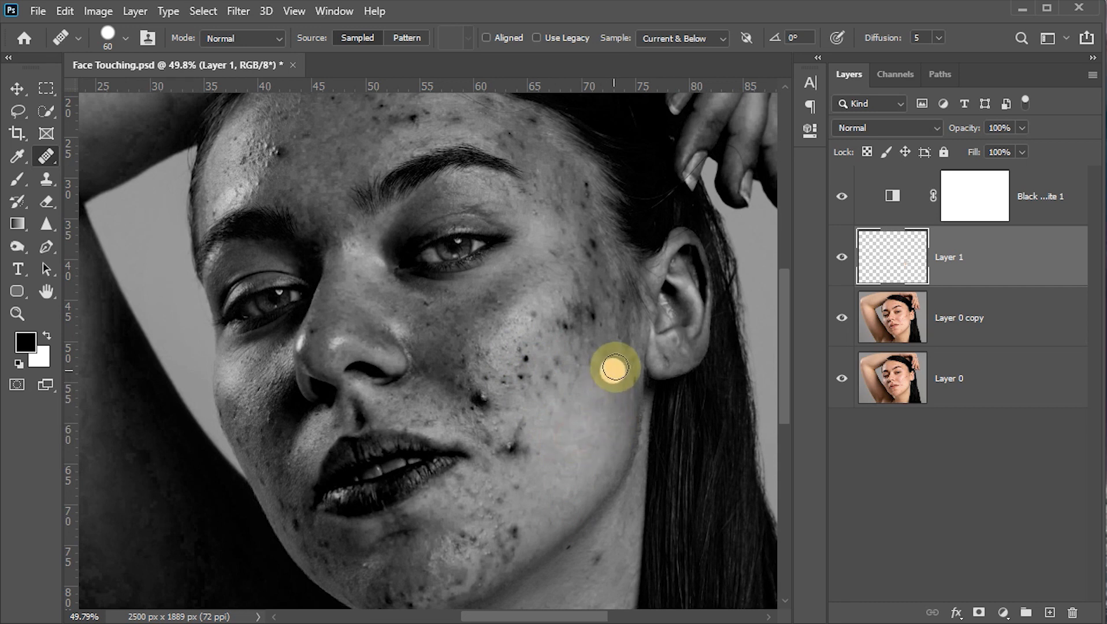
{"action": "left_click_drag", "start_coordinate": [596, 360], "coordinate": [592, 350]}
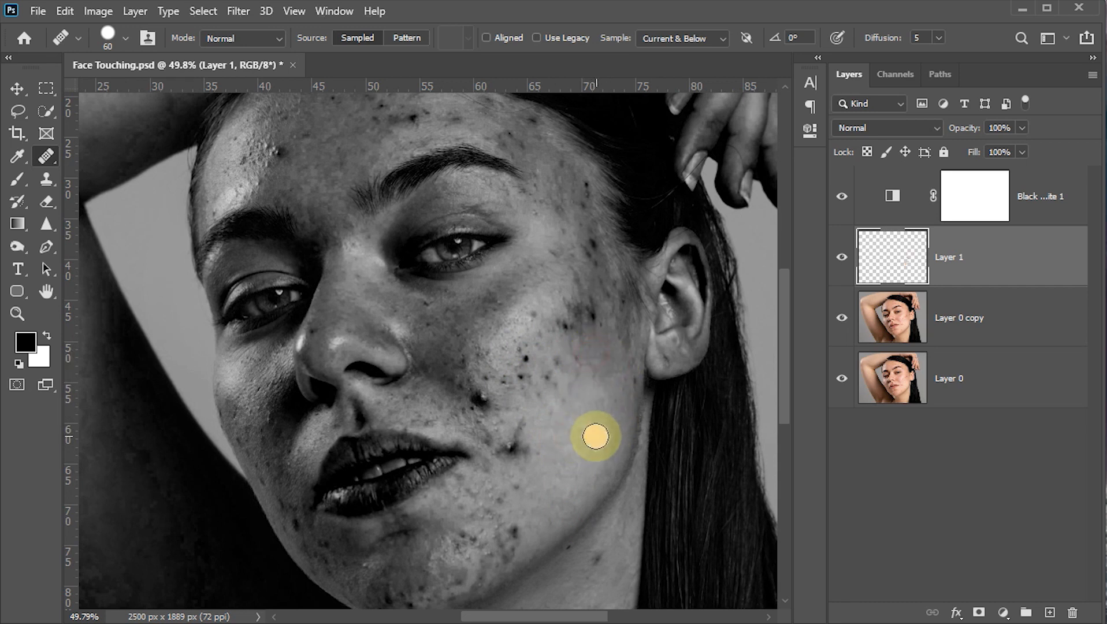
- Sample clean cheek skin and heal the dark spots on the upper cheek near the ear
{"action": "left_click", "coordinate": [605, 352], "text": "alt"}
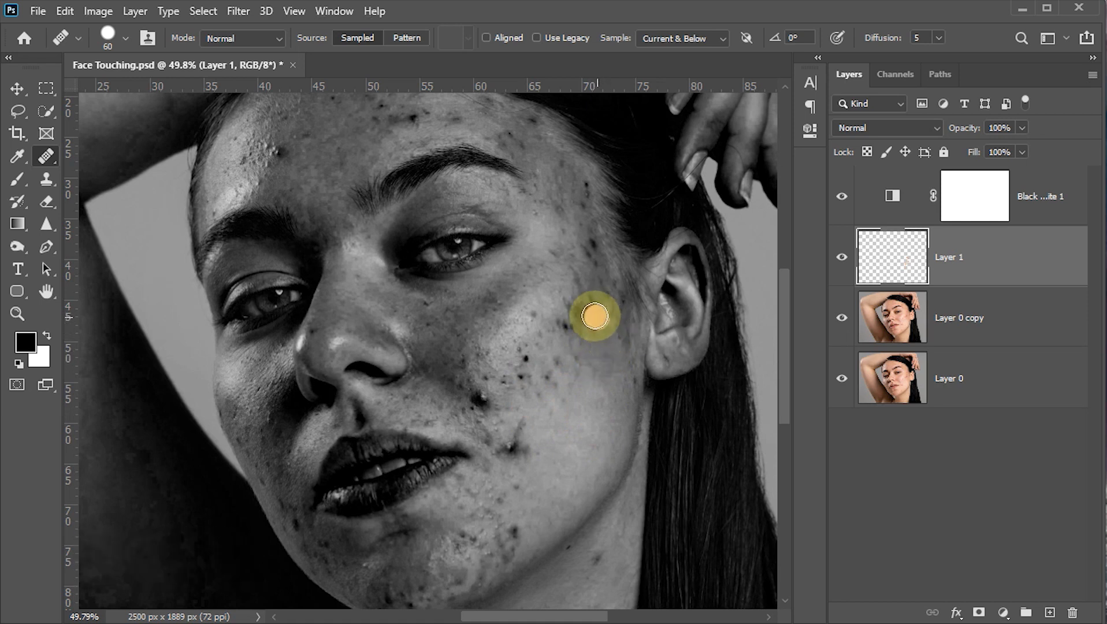
{"action": "left_click", "coordinate": [594, 318]}
{"action": "left_click", "coordinate": [600, 348], "text": "alt"}
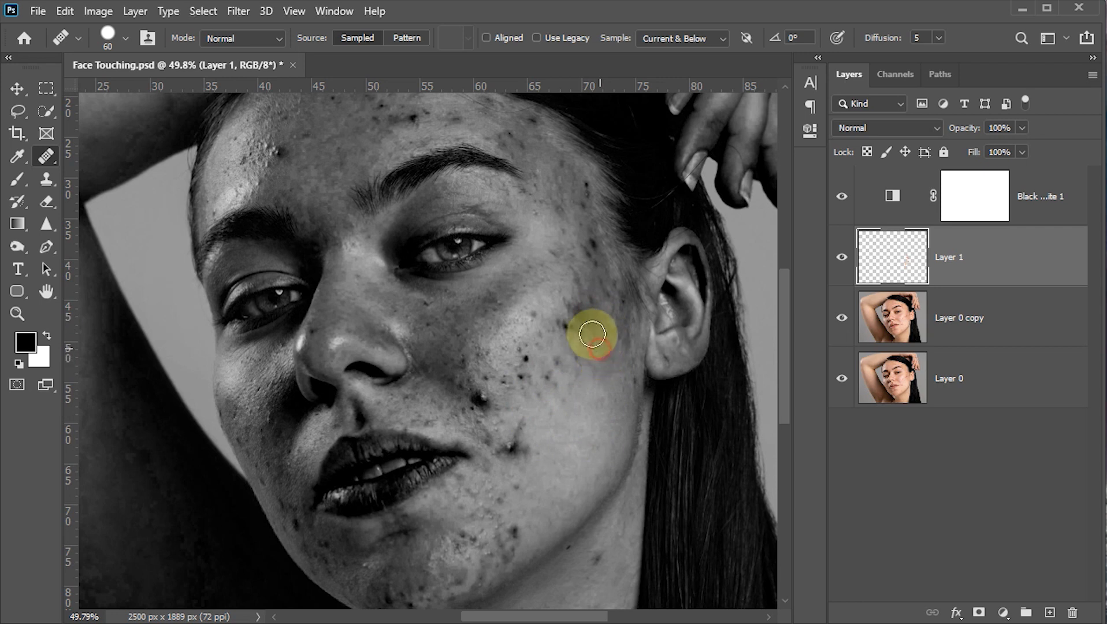
{"action": "left_click", "coordinate": [581, 309]}
{"action": "left_click", "coordinate": [591, 393], "text": "alt"}
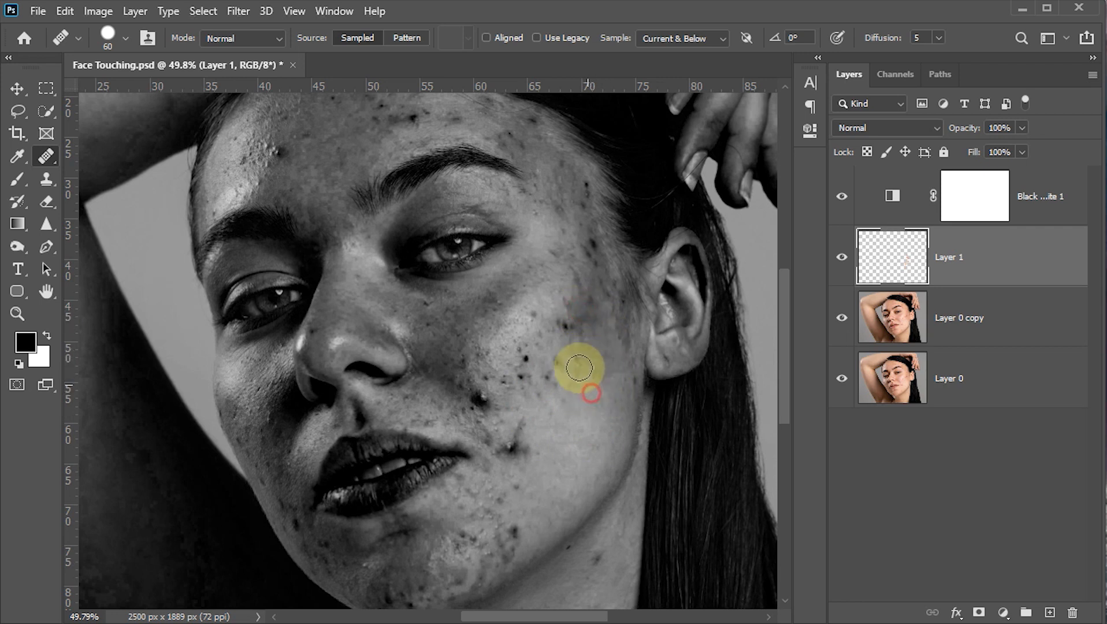
- Heal the remaining dark spots across the middle of the brightly lit cheek, resampling nearby clean skin
{"action": "left_click", "coordinate": [578, 356]}
{"action": "left_click", "coordinate": [575, 397], "text": "alt"}
{"action": "left_click", "coordinate": [556, 366]}
{"action": "left_click", "coordinate": [570, 405], "text": "alt"}
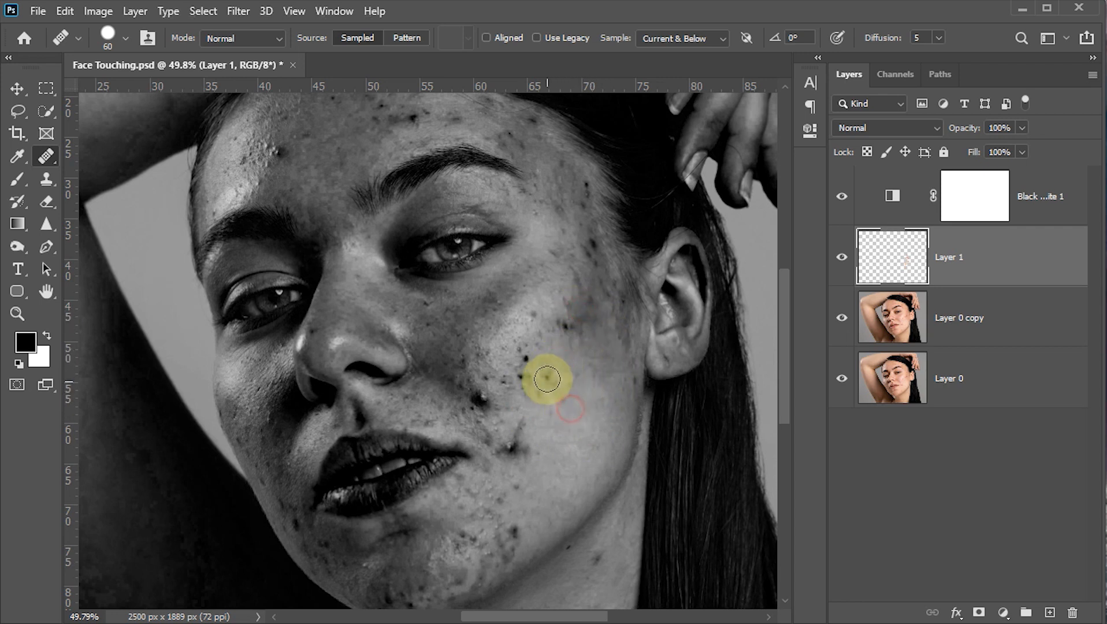
{"action": "left_click", "coordinate": [546, 381]}
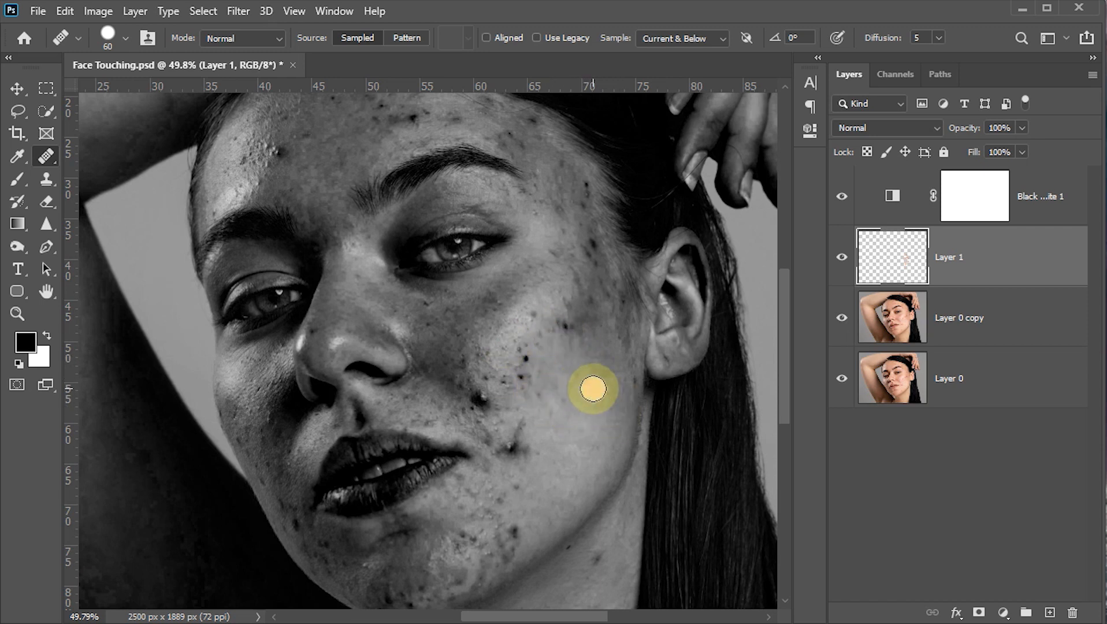
{"action": "left_click", "coordinate": [593, 389], "text": "alt"}
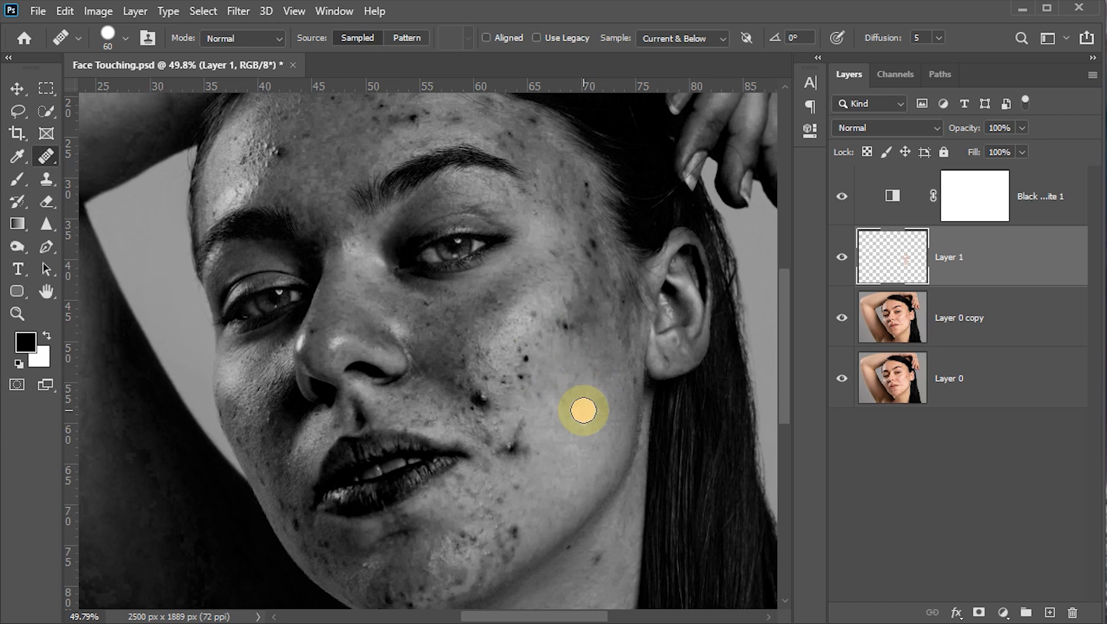
{"action": "scroll", "coordinate": [584, 410], "scroll_direction": "down", "scroll_amount": 2}
{"action": "left_click", "coordinate": [531, 365]}
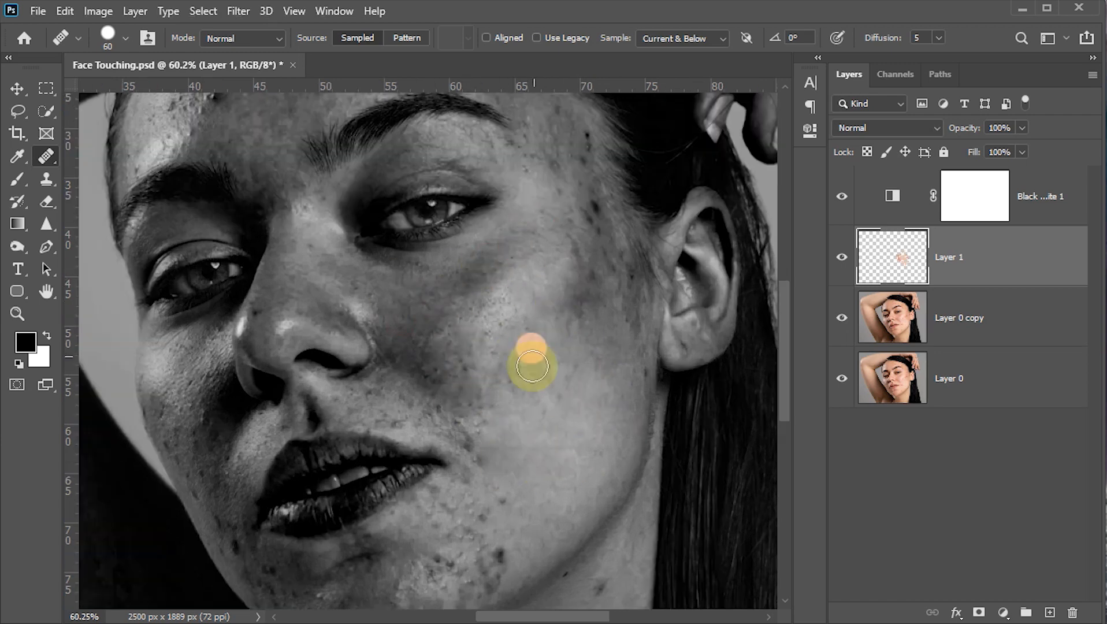
- Shrink the Healing Brush and heal the small blemishes on the shaded lower cheek beside the mouth
{"action": "key", "text": "bracketleft"}
{"action": "key", "text": "bracketleft"}
{"action": "scroll", "coordinate": [448, 364], "scroll_direction": "up", "scroll_amount": 5}
{"action": "scroll", "coordinate": [522, 383], "scroll_direction": "up", "scroll_amount": 4}
{"action": "key", "text": "bracketleft"}
{"action": "key", "text": "bracketleft"}
{"action": "mouse_move", "coordinate": [267, 403]}
{"action": "left_mouse_down"}
{"action": "mouse_move", "coordinate": [156, 459]}
{"action": "mouse_move", "coordinate": [219, 453]}
{"action": "left_mouse_up"}
- Enlarge the Healing Brush to 35 px and heal the dark spots on the chin and along the jawline
{"action": "scroll", "coordinate": [219, 453], "scroll_direction": "down", "scroll_amount": 5}
{"action": "scroll", "coordinate": [190, 264], "scroll_direction": "right", "scroll_amount": 5}
{"action": "key", "text": "bracketright"}
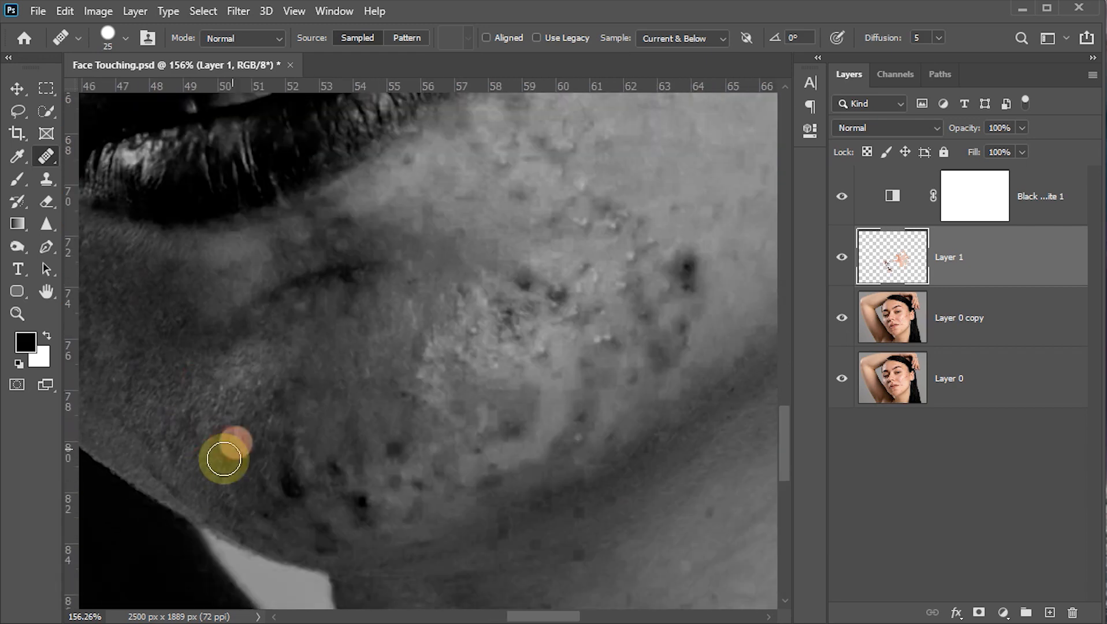
{"action": "left_click", "coordinate": [351, 500]}
{"action": "scroll", "coordinate": [440, 296], "scroll_direction": "down", "scroll_amount": 3}
{"action": "key", "text": "bracketright"}
{"action": "left_click", "coordinate": [314, 326]}
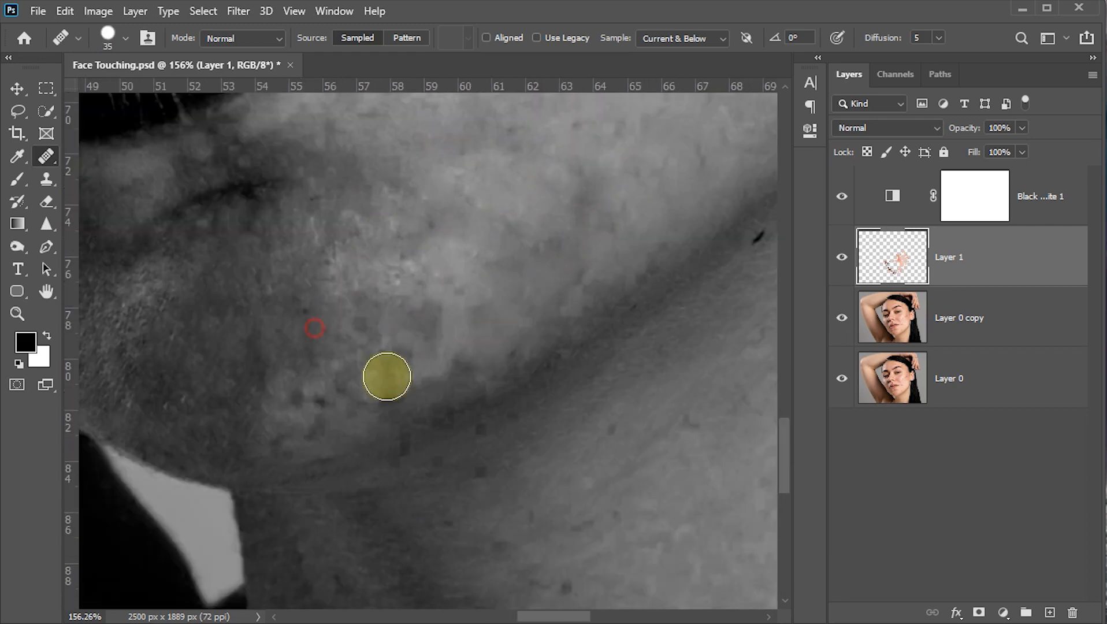
- Heal the blemishes on the forehead below the hairline with a 30 px Healing Brush
{"action": "scroll", "coordinate": [503, 329], "scroll_direction": "up", "scroll_amount": 5}
{"action": "scroll", "coordinate": [329, 430], "scroll_direction": "up", "scroll_amount": 5}
{"action": "scroll", "coordinate": [539, 442], "scroll_direction": "left", "scroll_amount": 5}
{"action": "scroll", "coordinate": [539, 442], "scroll_direction": "up", "scroll_amount": 3}
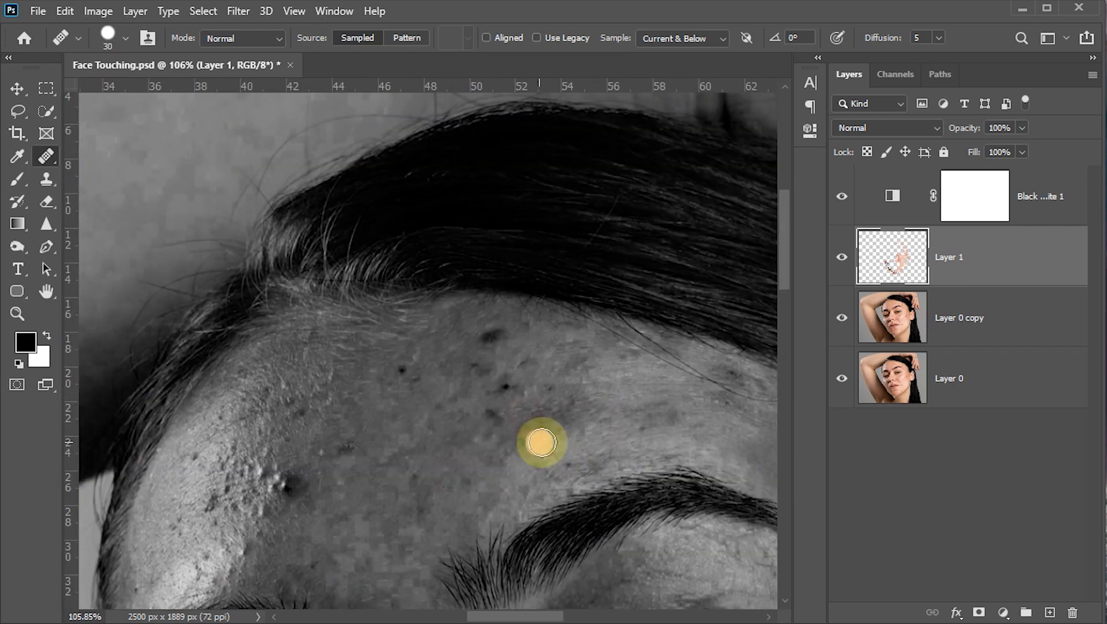
{"action": "left_click", "coordinate": [273, 479]}
{"action": "scroll", "coordinate": [259, 447], "scroll_direction": "down", "scroll_amount": 2}
{"action": "left_click", "coordinate": [205, 497]}
- Heal the remaining small spots between the eyebrows and around the brow area
{"action": "scroll", "coordinate": [346, 439], "scroll_direction": "down", "scroll_amount": 3}
{"action": "key", "text": "bracketleft"}
{"action": "key", "text": "bracketleft"}
{"action": "key", "text": "bracketleft"}
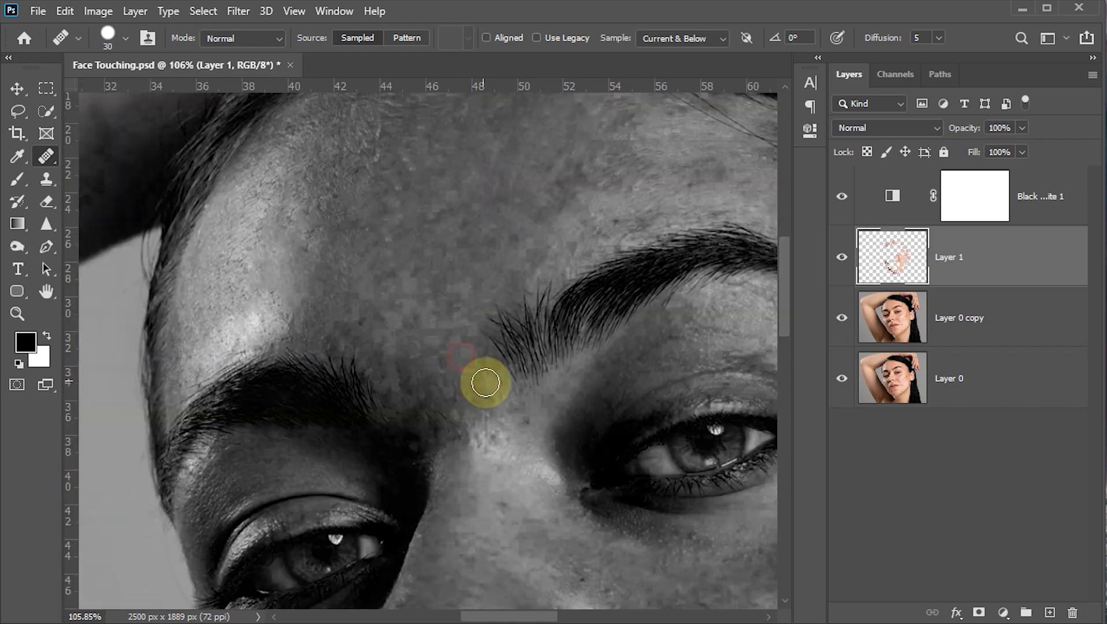
{"action": "scroll", "coordinate": [484, 384], "scroll_direction": "up", "scroll_amount": 2}
{"action": "left_click", "coordinate": [584, 442]}
- Heal the small dark spots on the neck below the jawline
{"action": "scroll", "coordinate": [398, 456], "scroll_direction": "down", "scroll_amount": 4}
{"action": "scroll", "coordinate": [598, 299], "scroll_direction": "down", "scroll_amount": 2}
{"action": "scroll", "coordinate": [521, 404], "scroll_direction": "down", "scroll_amount": 5}
{"action": "left_click", "coordinate": [469, 541]}
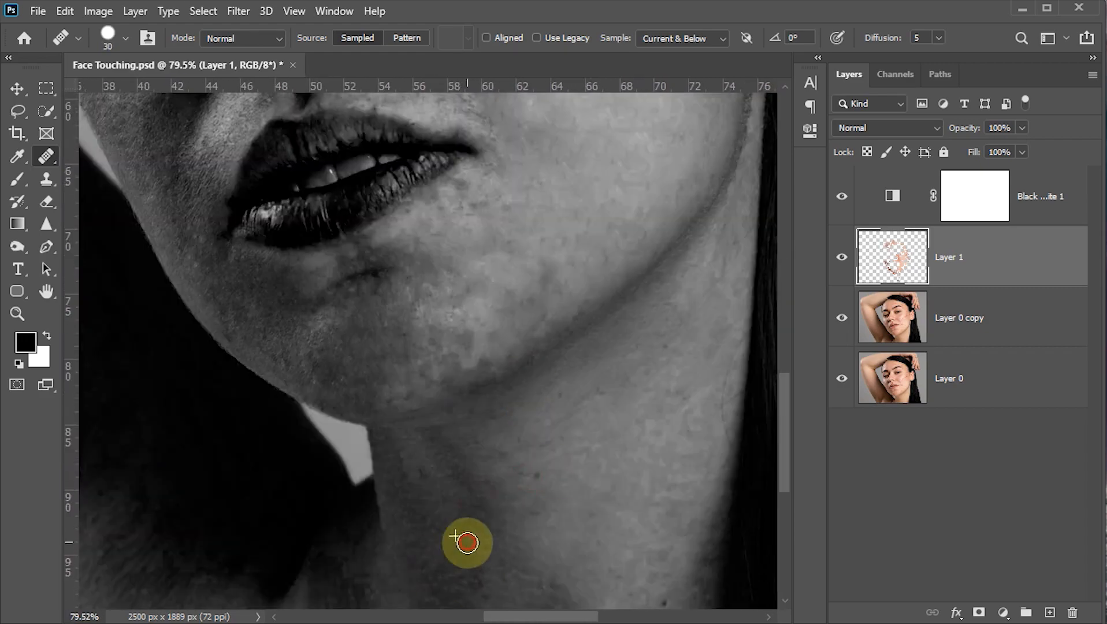
- Touch up the leftover small blemishes on the face, including above the eyebrow and on the upper eyelid
{"action": "scroll", "coordinate": [337, 369], "scroll_direction": "up", "scroll_amount": 5}
{"action": "key", "text": "bracketright"}
{"action": "left_click", "coordinate": [233, 326]}
{"action": "scroll", "coordinate": [462, 232], "scroll_direction": "up", "scroll_amount": 4}
{"action": "scroll", "coordinate": [461, 232], "scroll_direction": "left", "scroll_amount": 2}
{"action": "left_click", "coordinate": [442, 244]}
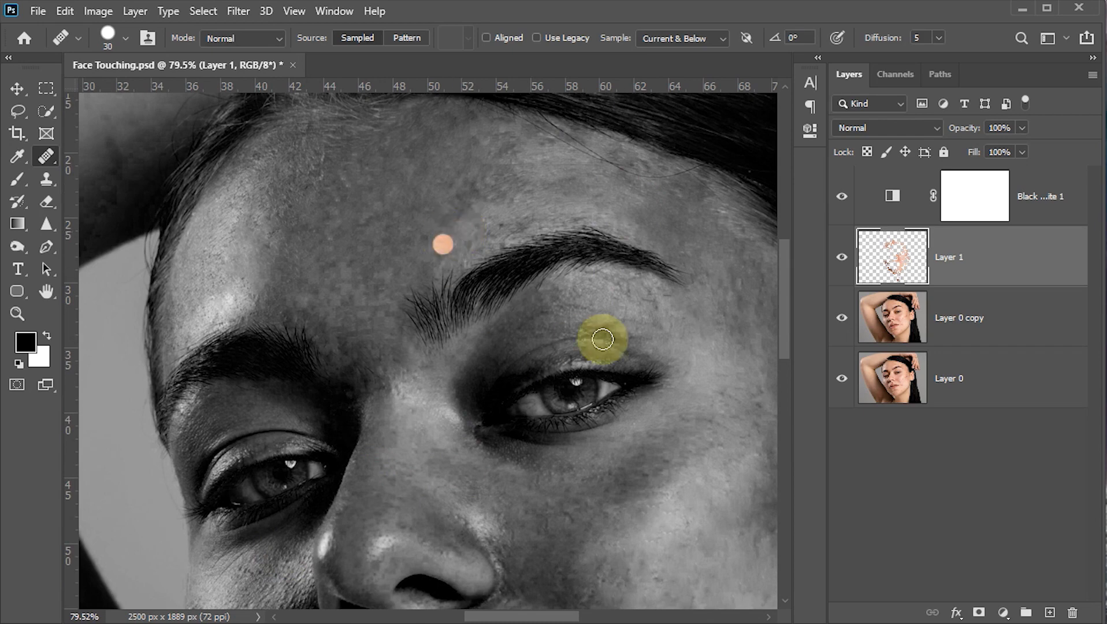
{"action": "left_click", "coordinate": [592, 357]}
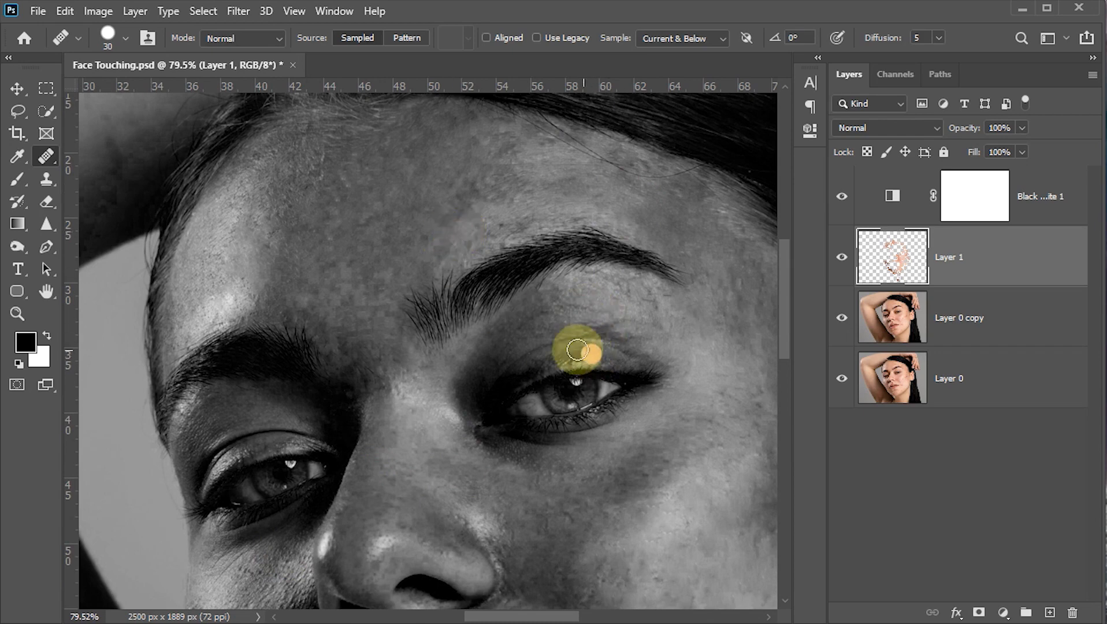
- Save the document and delete the Black & White adjustment layer
{"action": "key", "text": "ctrl+0"}
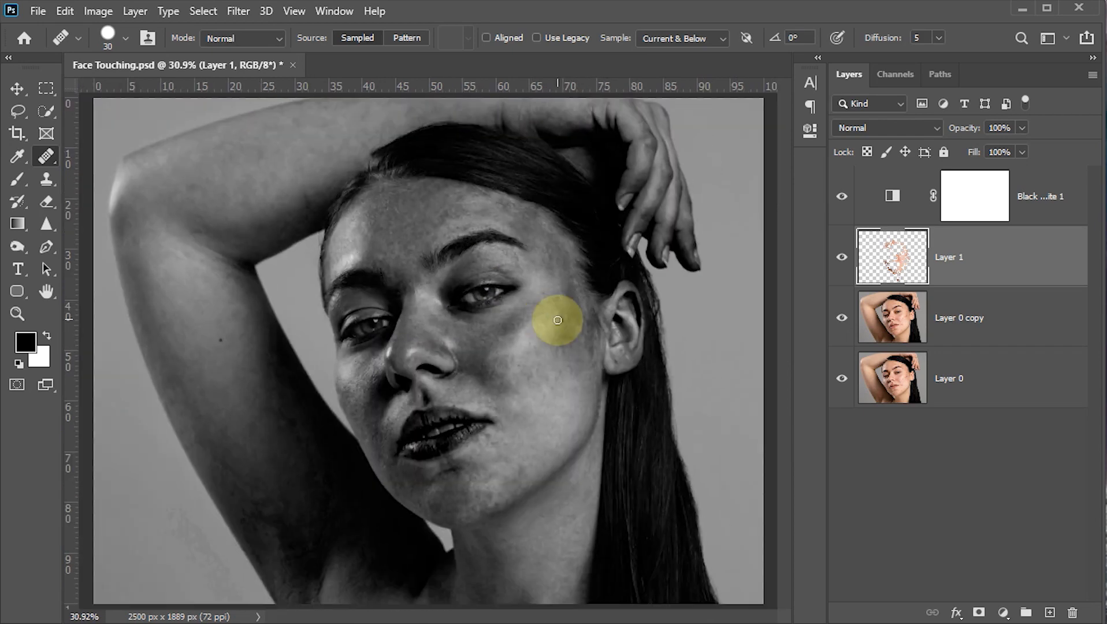
{"action": "left_click", "coordinate": [17, 89]}
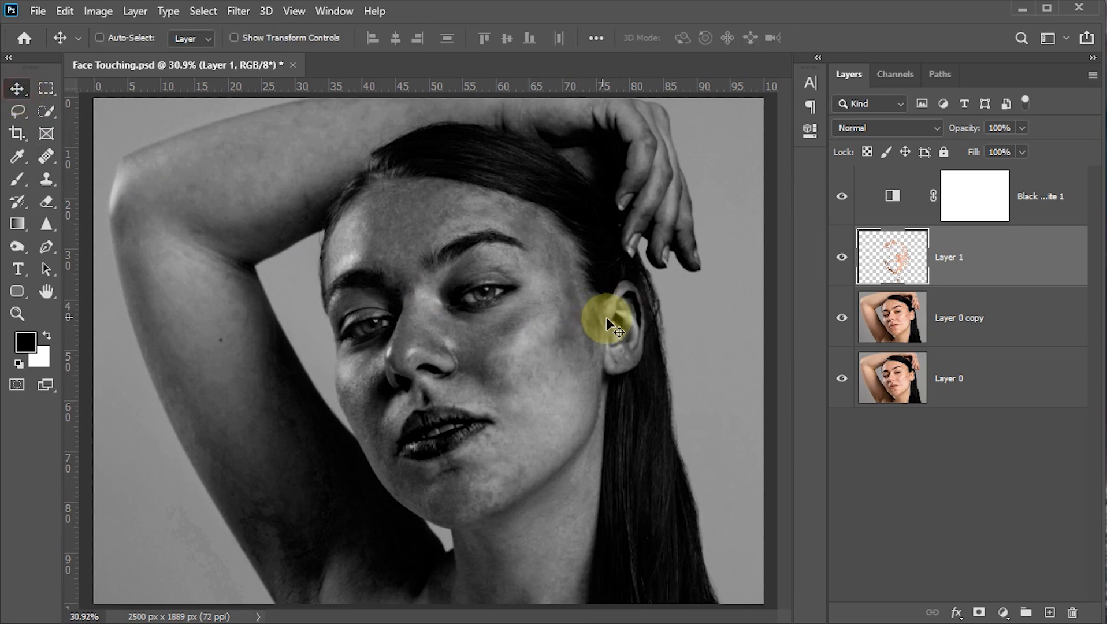
{"action": "key", "text": "ctrl+s"}
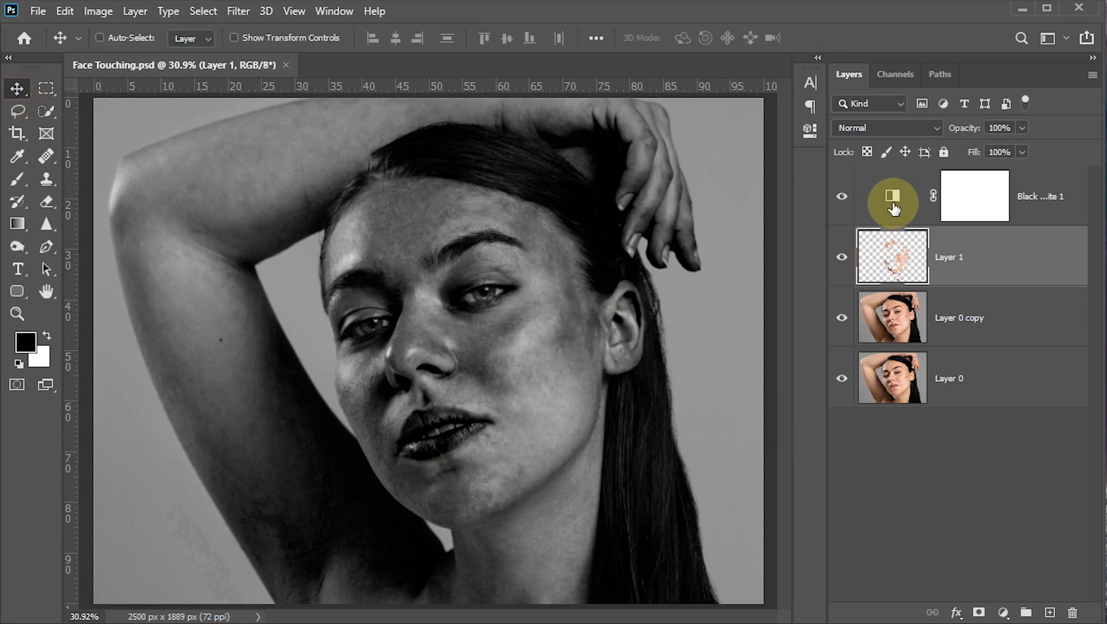
{"action": "left_click_drag", "start_coordinate": [893, 200], "coordinate": [1073, 611]}
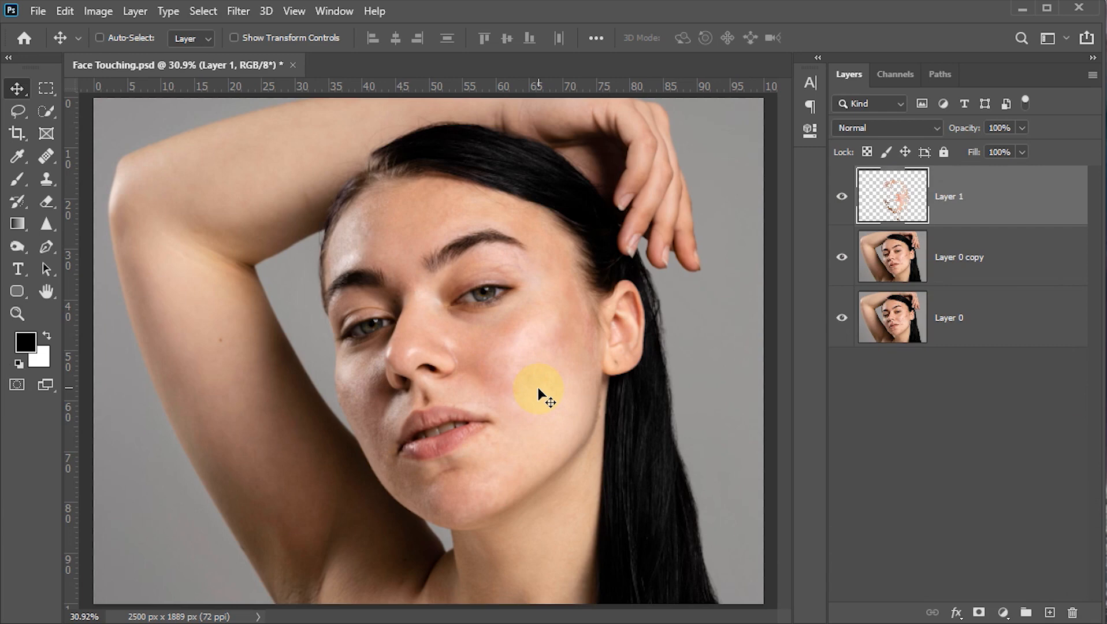
- Reactivate the Healing Brush and retouch the remaining blemishes on the cheek in colour on Layer 1
{"action": "scroll", "coordinate": [416, 396], "scroll_direction": "up", "scroll_amount": 2}
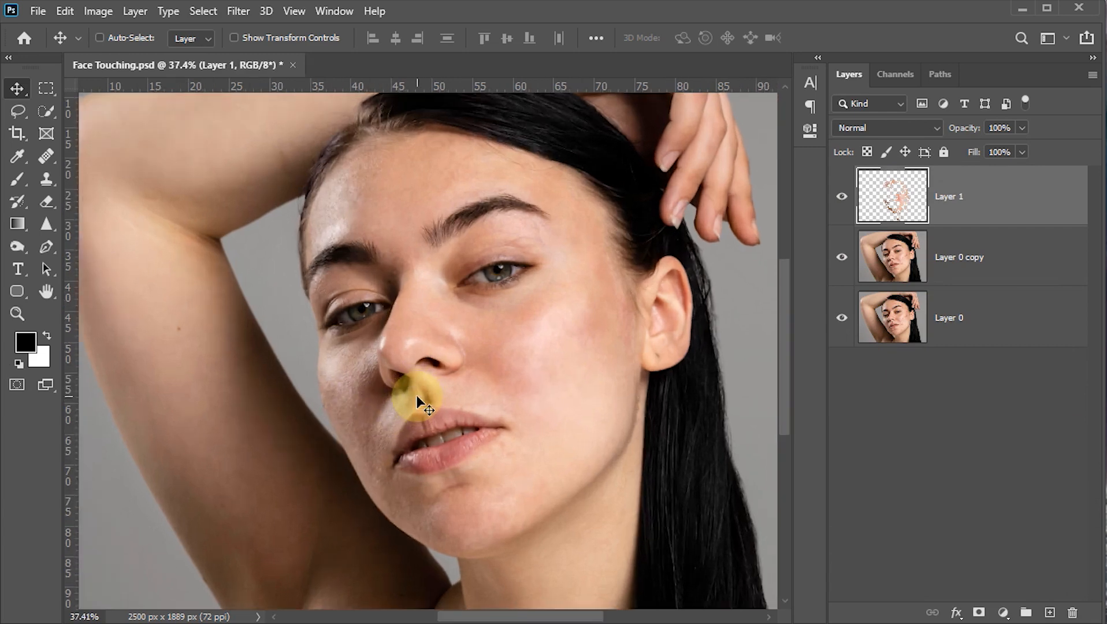
{"action": "scroll", "coordinate": [449, 393], "scroll_direction": "up", "scroll_amount": 1}
{"action": "scroll", "coordinate": [450, 393], "scroll_direction": "up", "scroll_amount": 1}
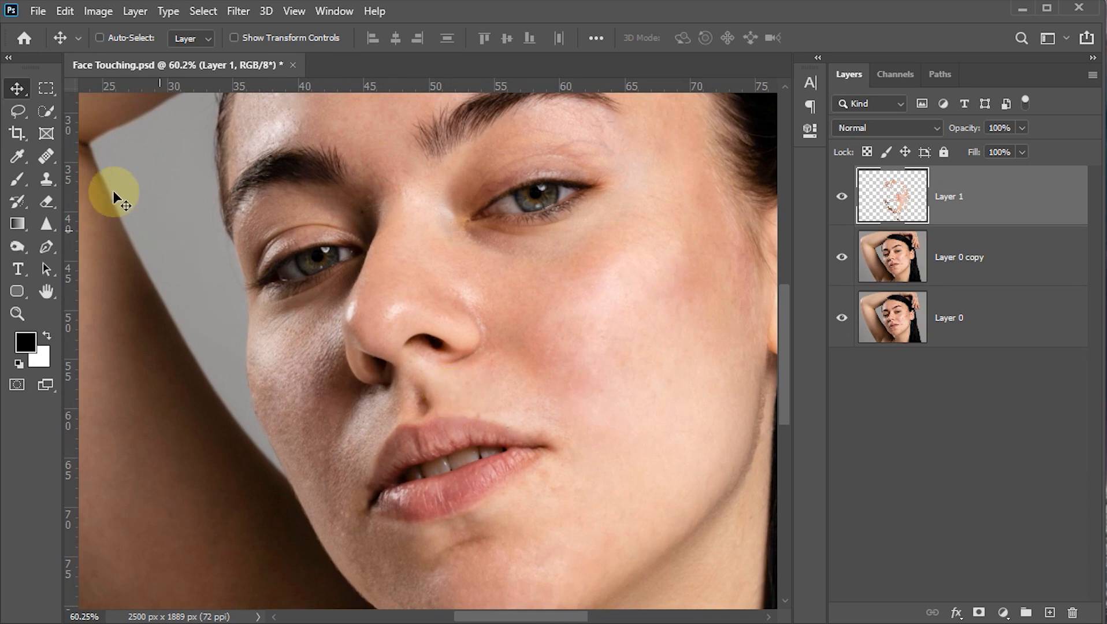
{"action": "left_click_drag", "start_coordinate": [36, 151], "coordinate": [143, 172]}
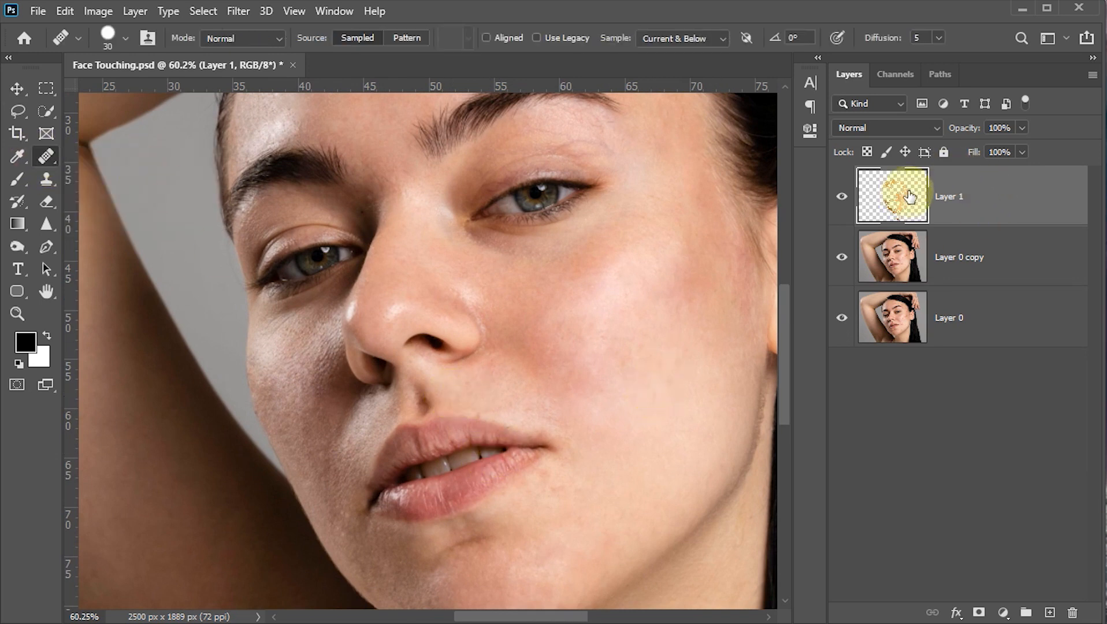
{"action": "scroll", "coordinate": [438, 443], "scroll_direction": "up", "scroll_amount": 1}
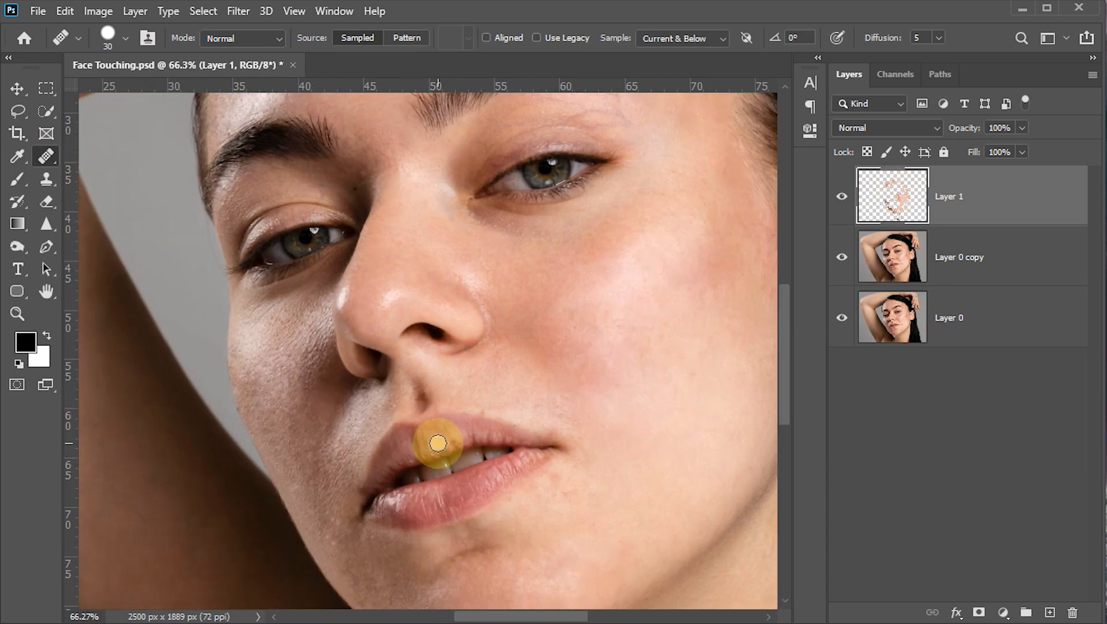
{"action": "scroll", "coordinate": [438, 443], "scroll_direction": "up", "scroll_amount": 4}
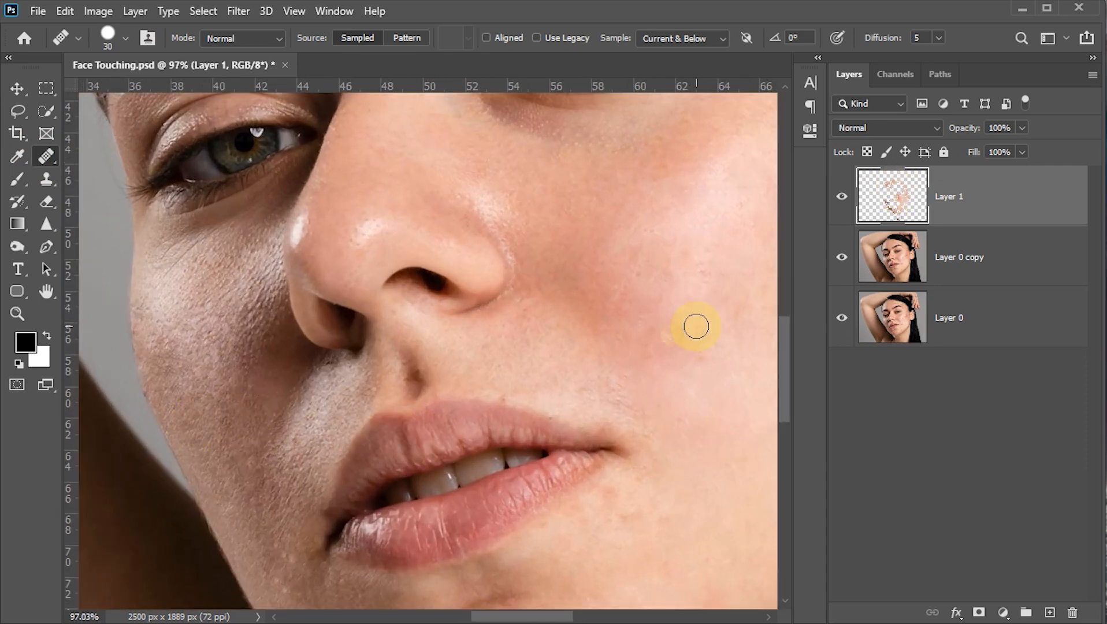
{"action": "left_click_drag", "start_coordinate": [626, 292], "coordinate": [640, 552]}
{"action": "left_click_drag", "start_coordinate": [551, 348], "coordinate": [559, 356]}
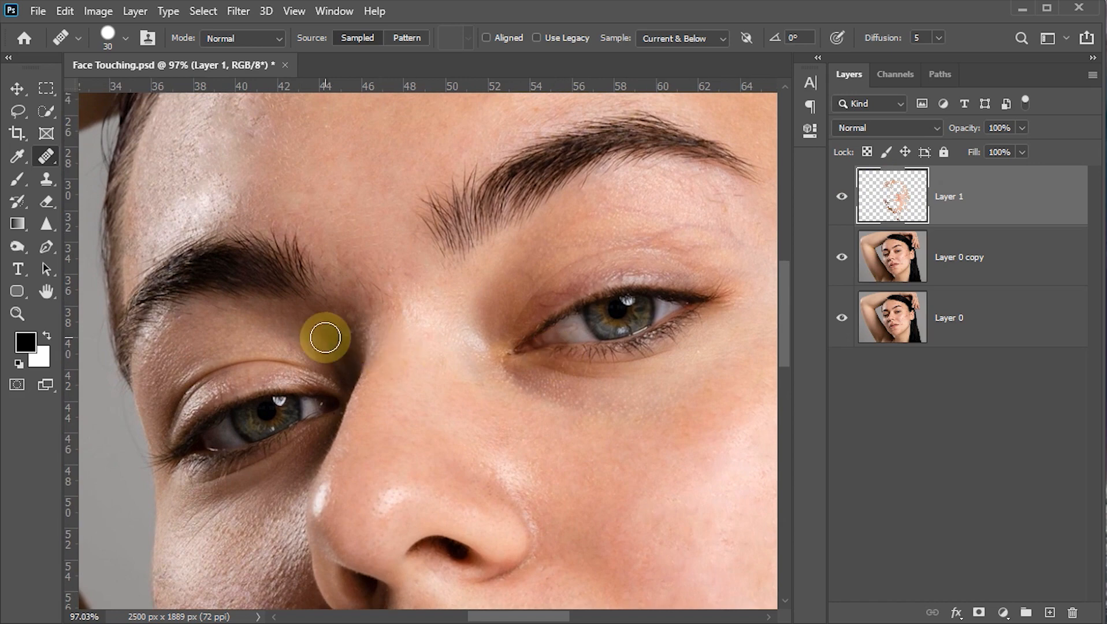
- Reduce the Healing Brush to 9 px and heal the tiny dark spots between the shaded eye's inner corner and the nose bridge
{"action": "scroll", "coordinate": [325, 338], "scroll_direction": "up", "scroll_amount": 5}
{"action": "key", "text": "bracketleft"}
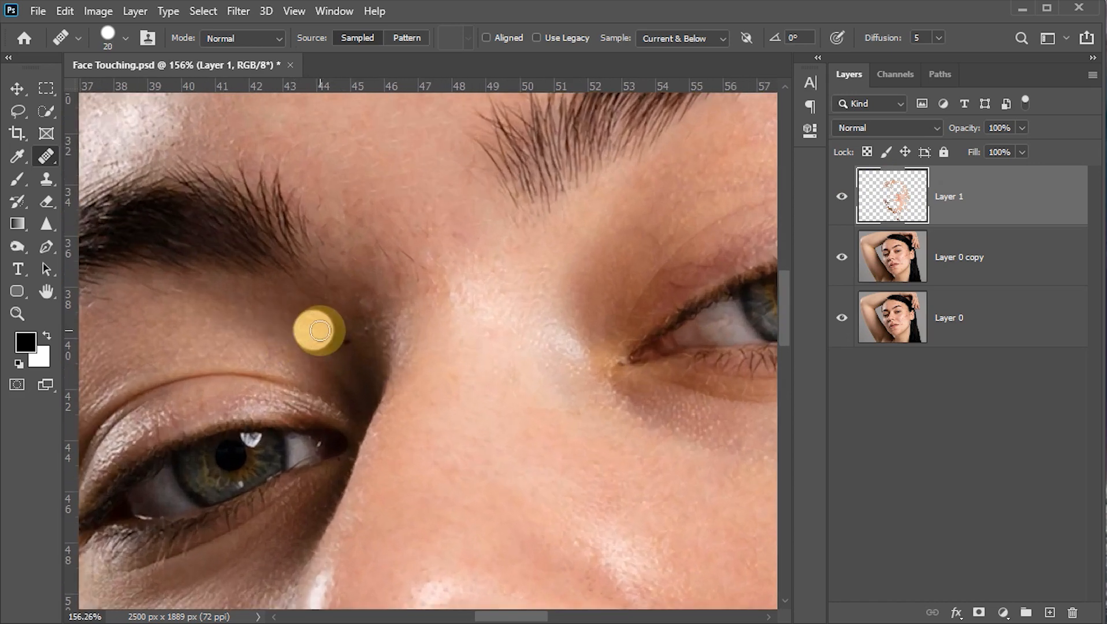
{"action": "key", "text": "bracketleft"}
{"action": "key", "text": "bracketleft"}
{"action": "key", "text": "bracketleft"}
{"action": "left_click", "coordinate": [325, 334], "text": "alt"}
{"action": "left_click", "coordinate": [344, 344]}
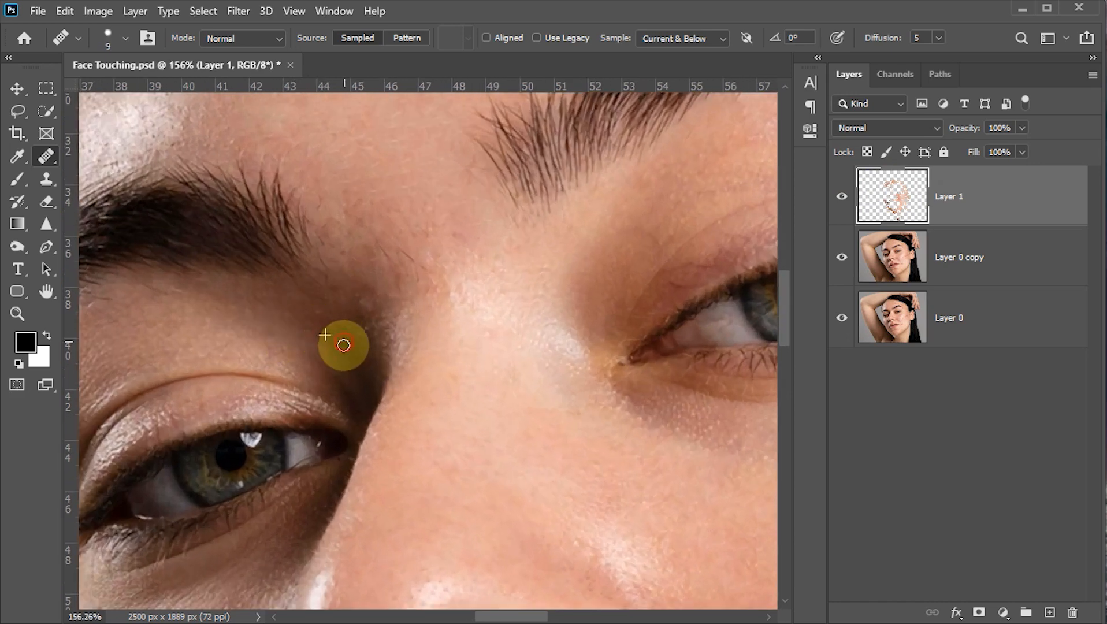
{"action": "left_click", "coordinate": [339, 329], "text": "alt"}
{"action": "left_click", "coordinate": [361, 346]}
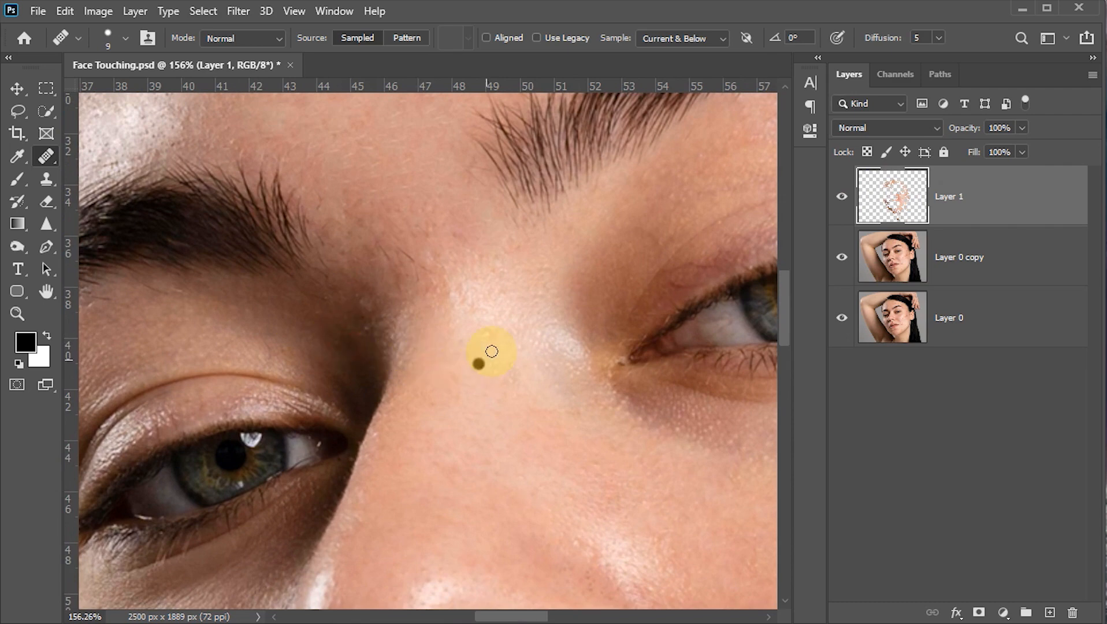
- Examine the retouched skin from the forehead down to the chin and cheeks, and check the whole portrait for remaining blemishes
{"action": "scroll", "coordinate": [492, 351], "scroll_direction": "down", "scroll_amount": 5}
{"action": "key", "text": "space"}
{"action": "left_click_drag", "start_coordinate": [419, 150], "coordinate": [413, 326]}
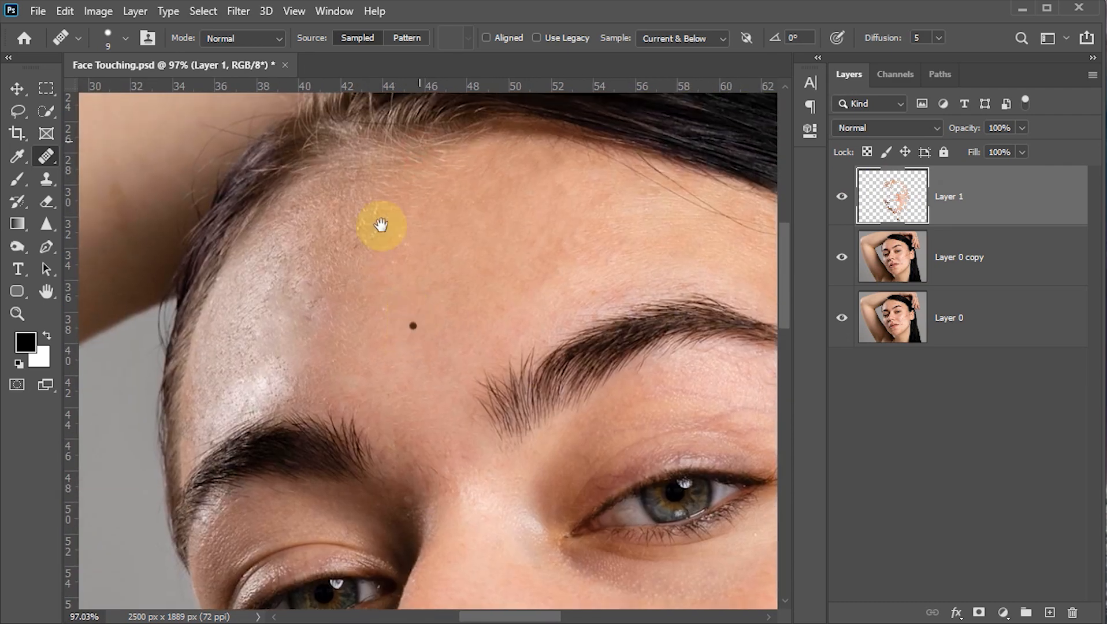
{"action": "left_click_drag", "start_coordinate": [454, 430], "coordinate": [382, 227]}
{"action": "left_click_drag", "start_coordinate": [534, 437], "coordinate": [539, 229]}
{"action": "left_click_drag", "start_coordinate": [601, 396], "coordinate": [487, 287]}
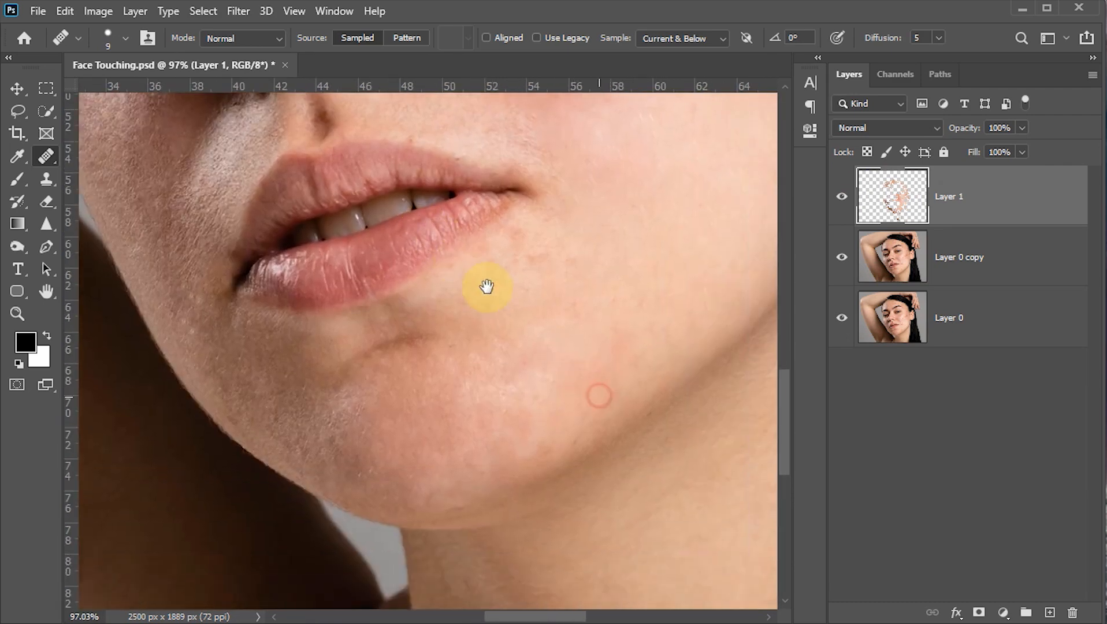
{"action": "left_click_drag", "start_coordinate": [593, 279], "coordinate": [589, 436]}
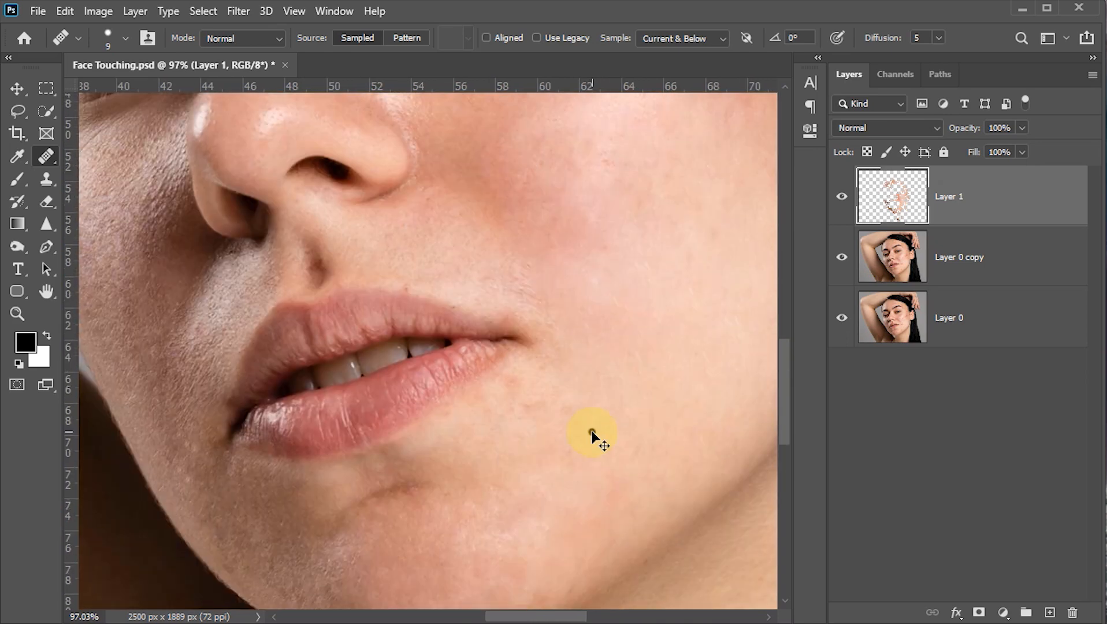
{"action": "key", "text": "ctrl+0"}
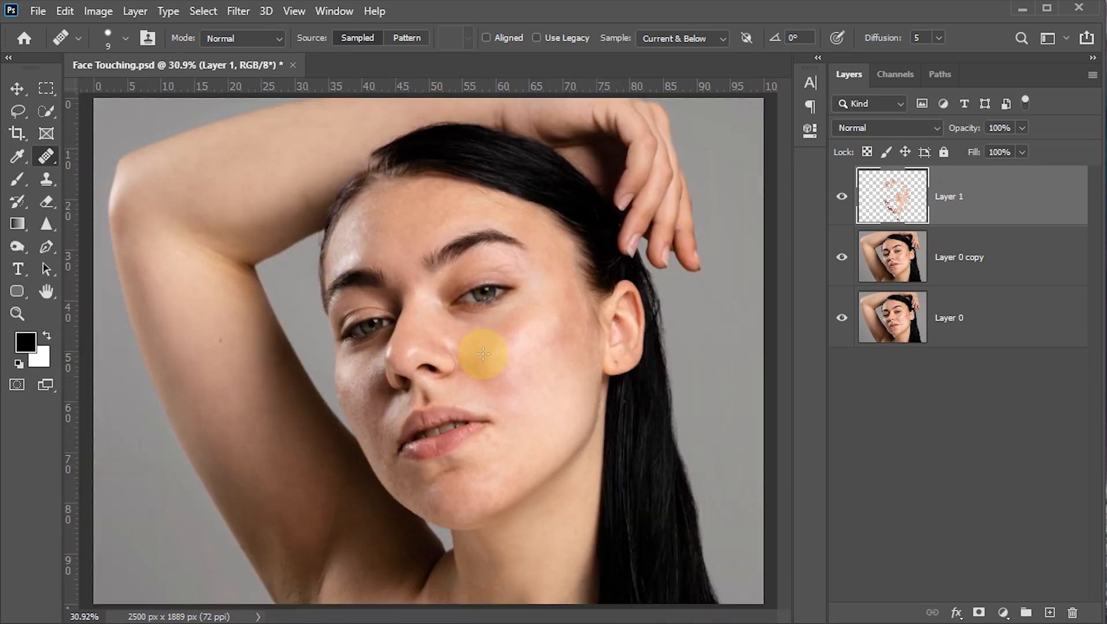
- Stamp all visible layers into a new layer on top and set its blend mode to Vivid Light
{"action": "left_click", "coordinate": [18, 89]}
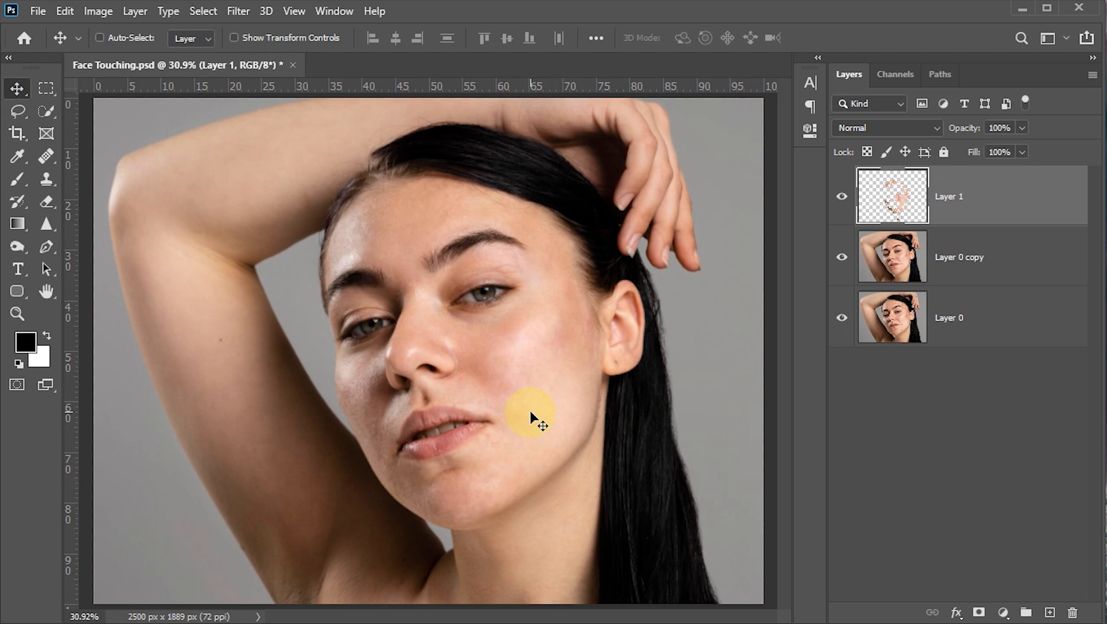
{"action": "key", "text": "ctrl"}
{"action": "key", "text": "ctrl+shift+alt+e"}
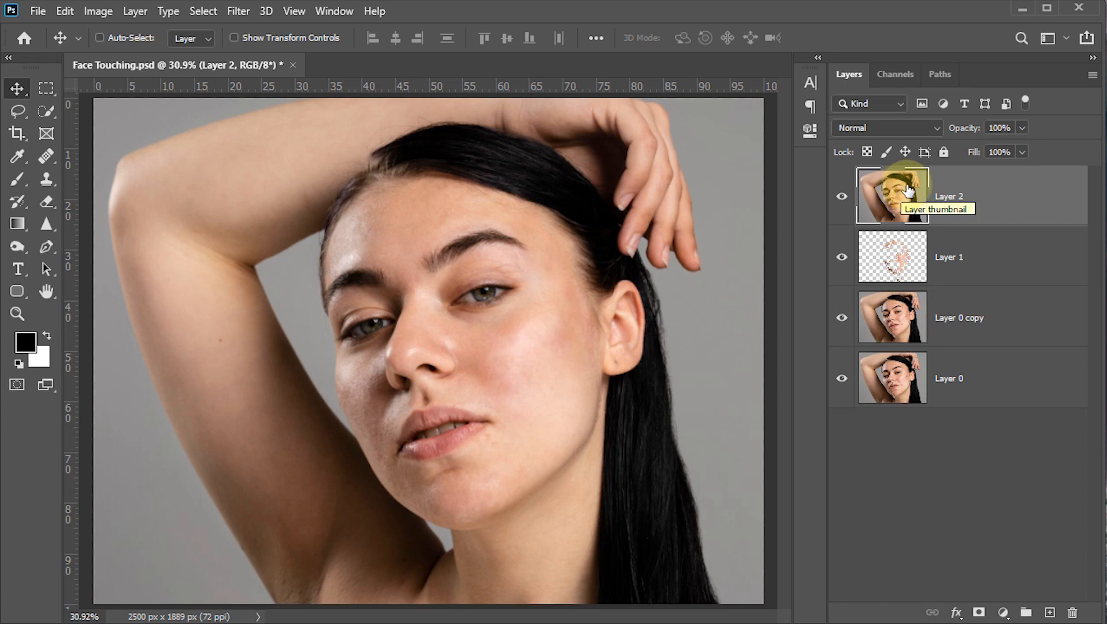
{"action": "left_click", "coordinate": [933, 127]}
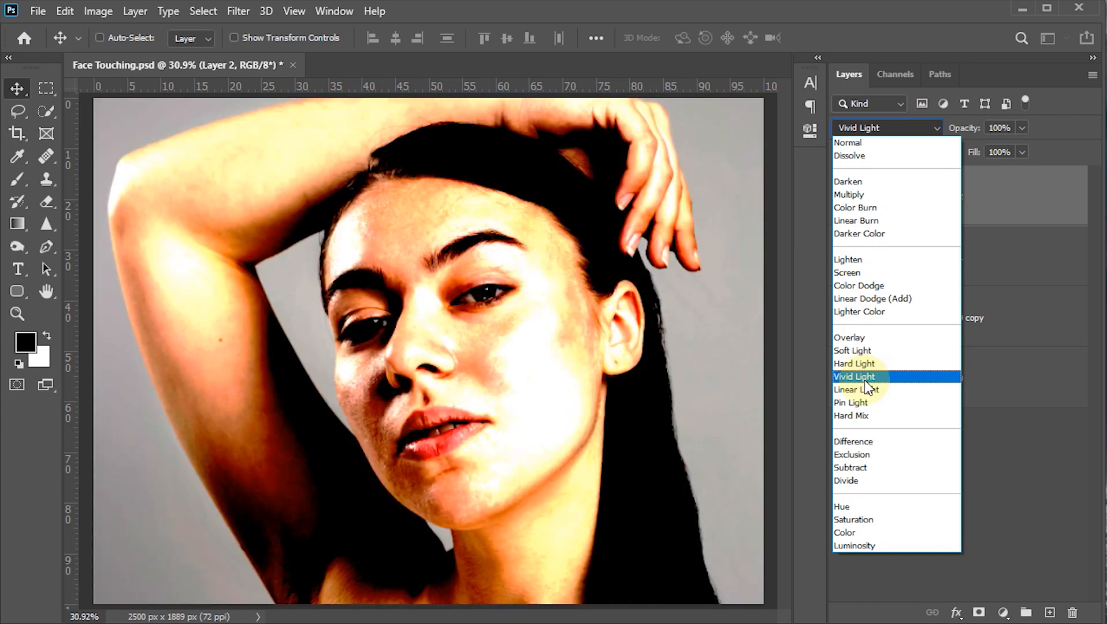
{"action": "left_click", "coordinate": [866, 377]}
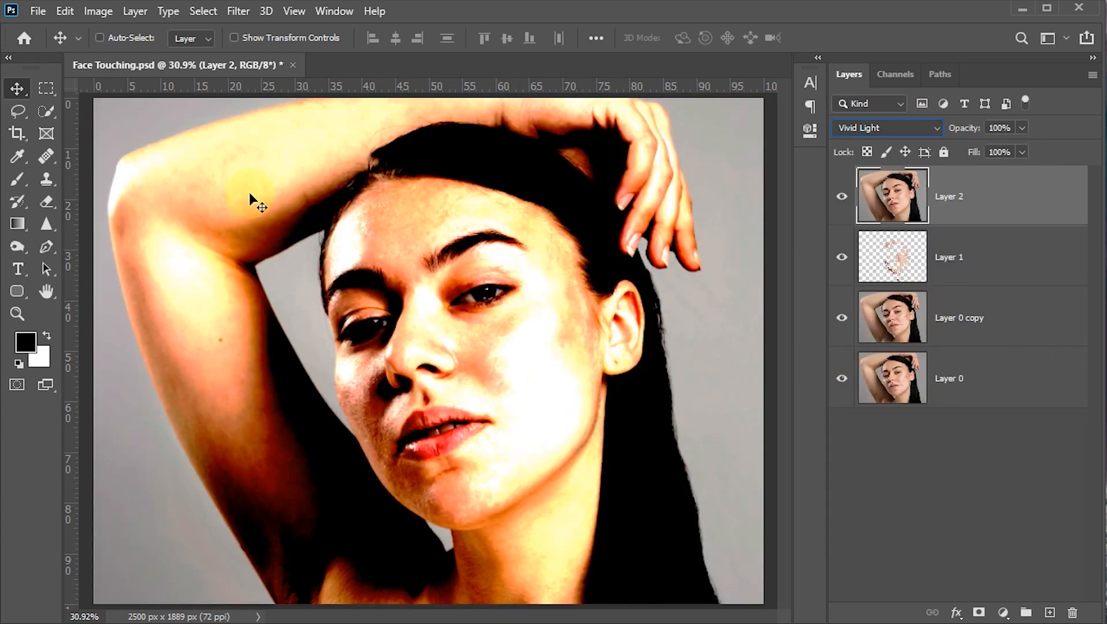
{"action": "left_click_drag", "start_coordinate": [488, 299], "coordinate": [475, 300]}
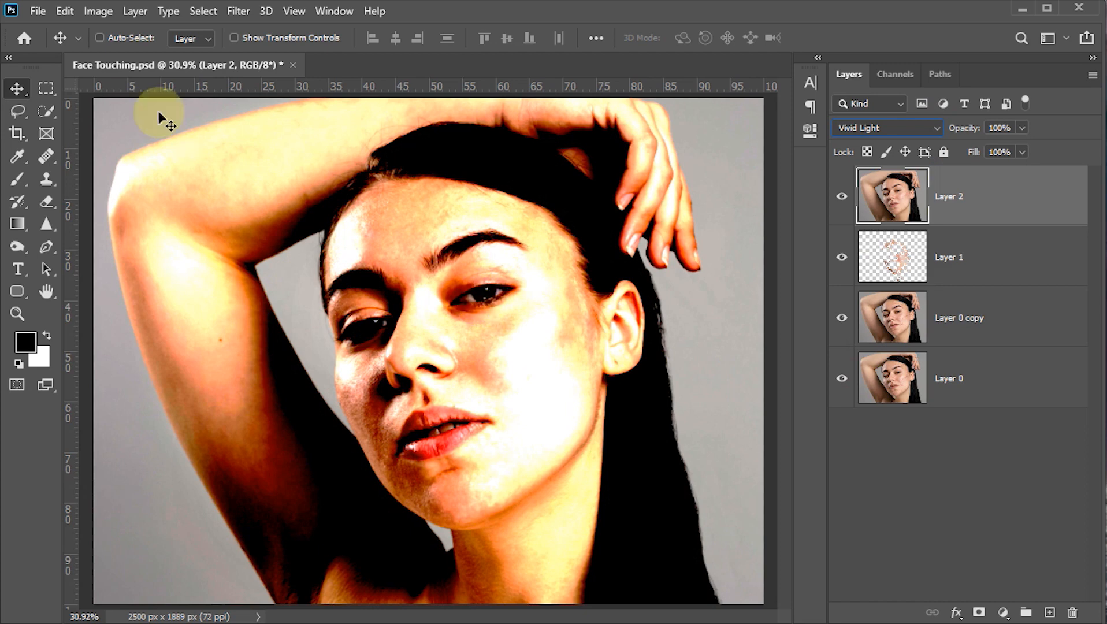
- Invert the stamped layer's colours and convert the layer to a smart object
{"action": "left_click", "coordinate": [102, 12]}
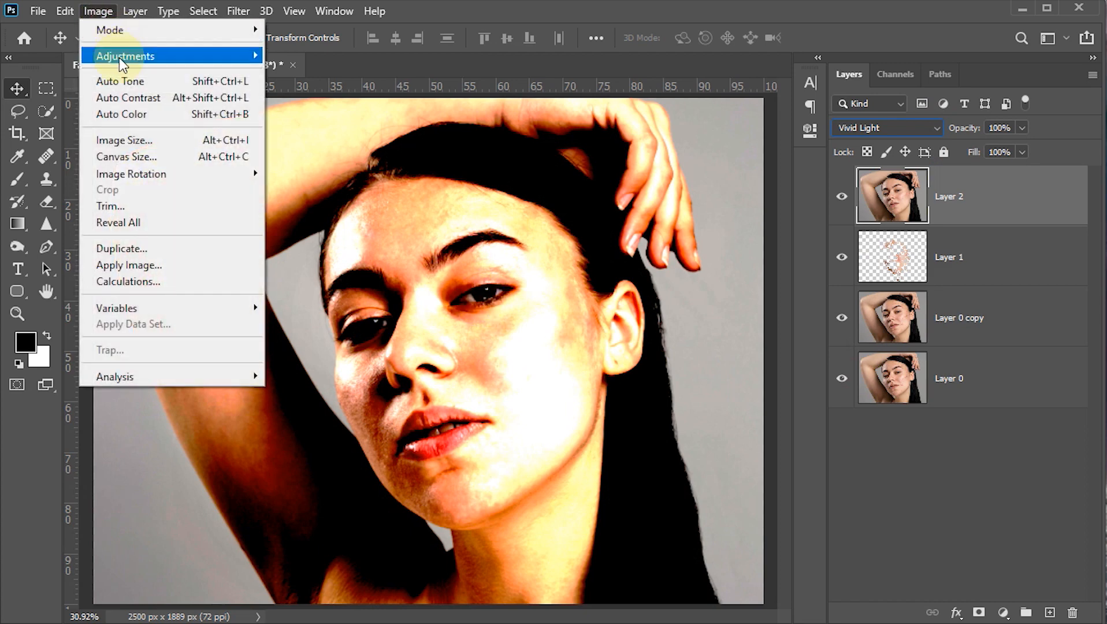
{"action": "mouse_move", "coordinate": [120, 57]}
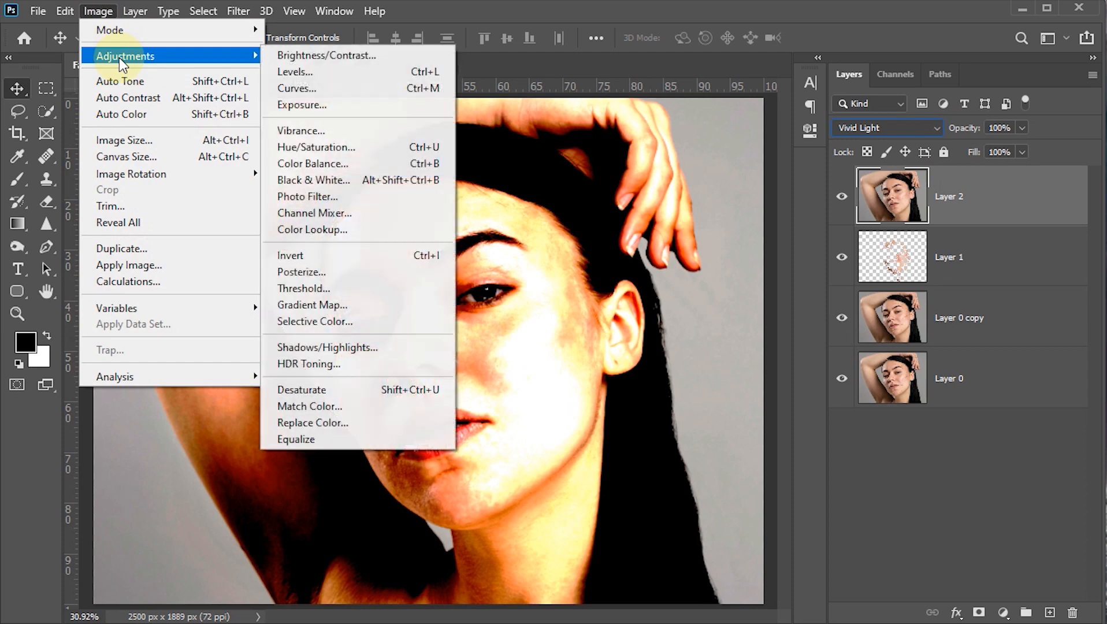
{"action": "left_click", "coordinate": [311, 254]}
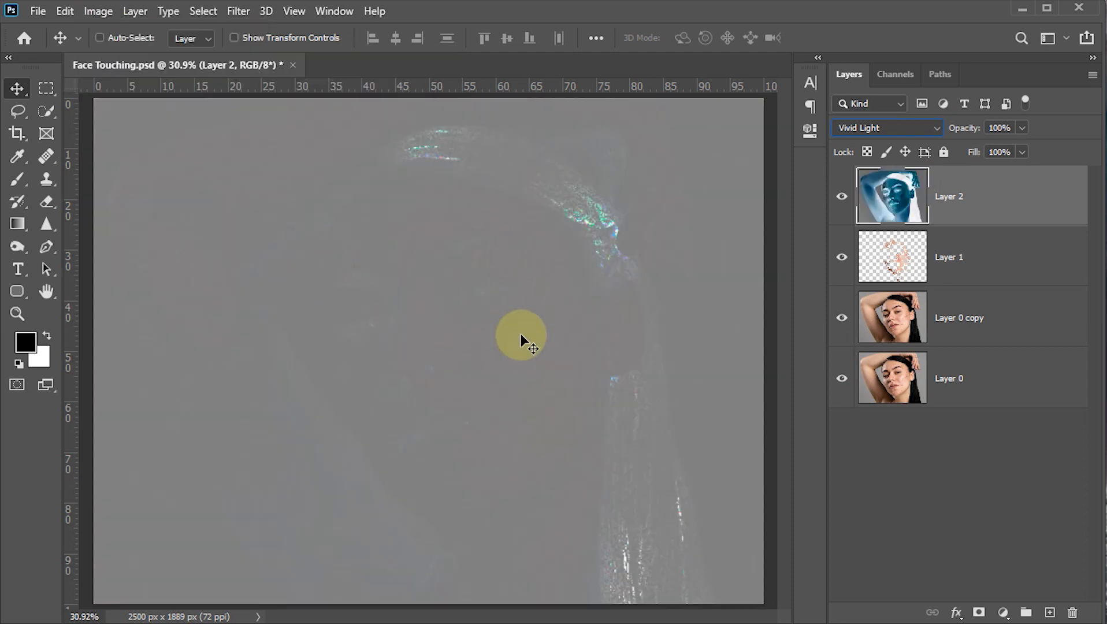
{"action": "right_click", "coordinate": [1051, 203]}
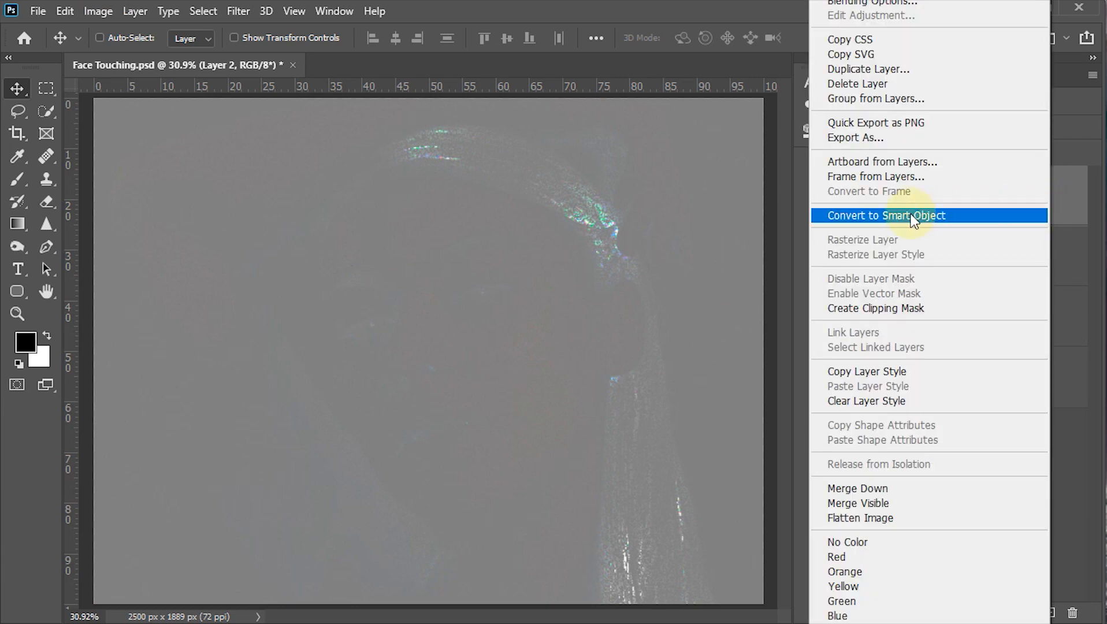
{"action": "left_click", "coordinate": [912, 218]}
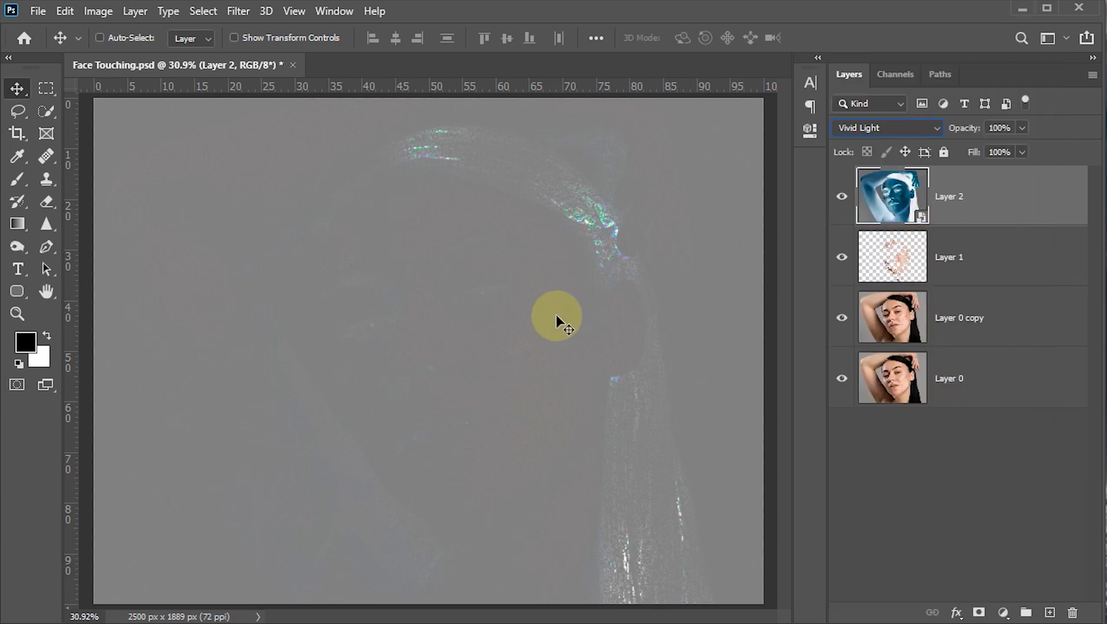
- Apply a High Pass filter with a 20 px radius to Layer 2
{"action": "left_click", "coordinate": [240, 14]}
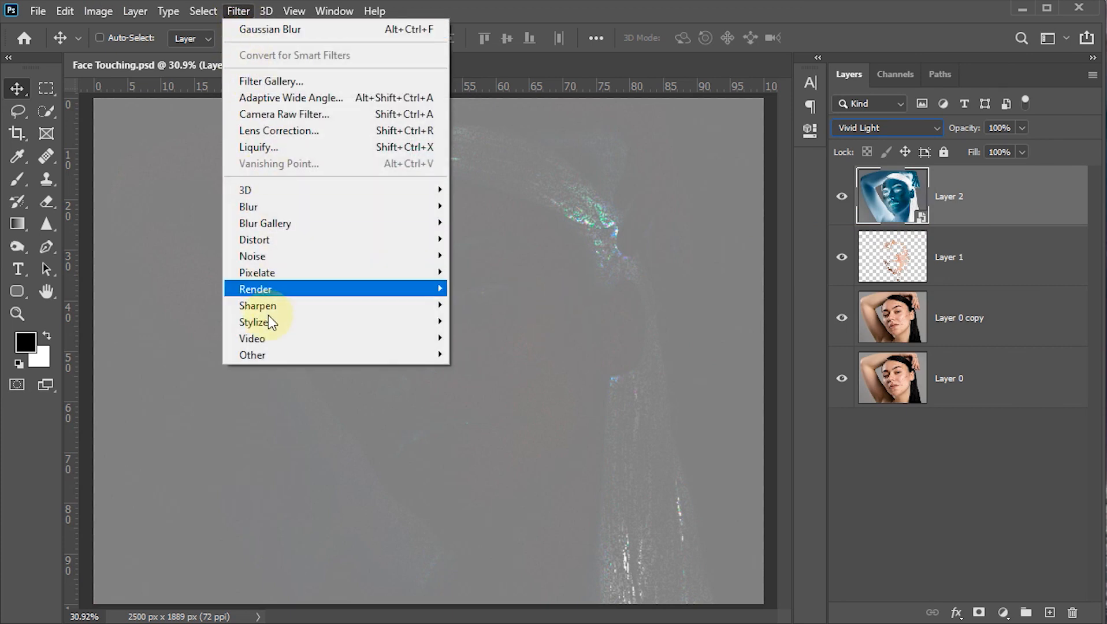
{"action": "mouse_move", "coordinate": [291, 359]}
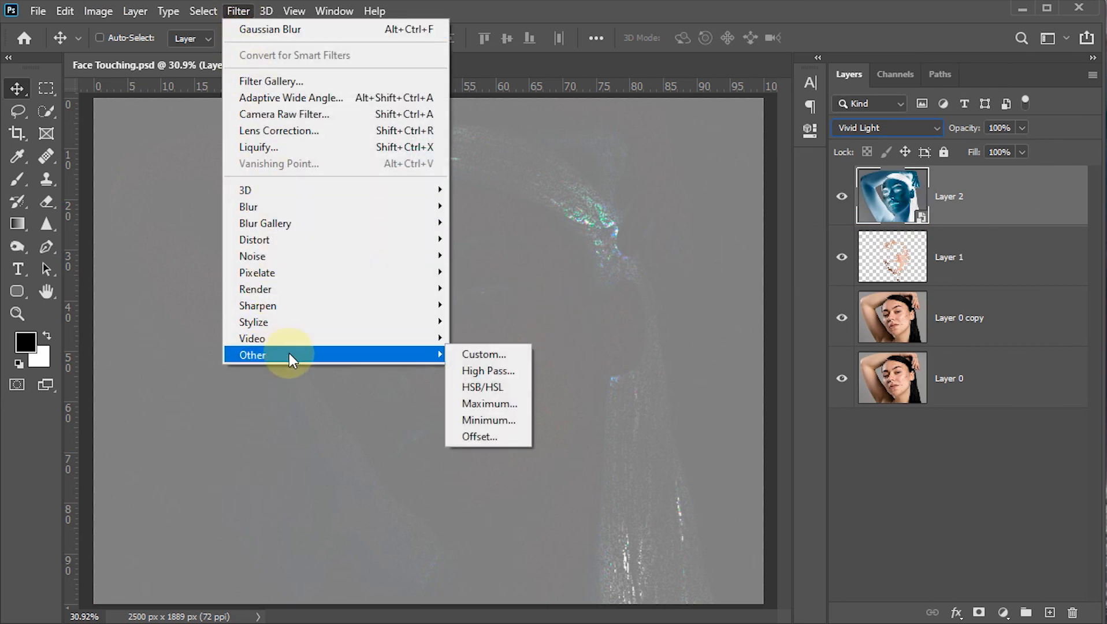
{"action": "left_click", "coordinate": [490, 369]}
{"action": "left_click", "coordinate": [629, 361]}
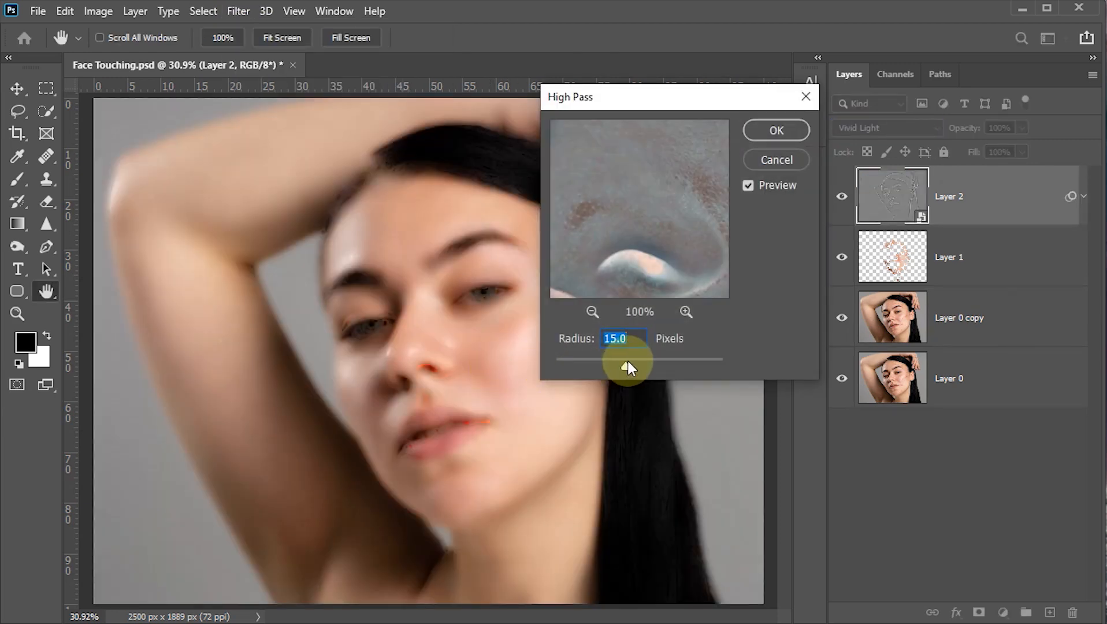
{"action": "type", "text": "20"}
{"action": "left_click", "coordinate": [569, 346]}
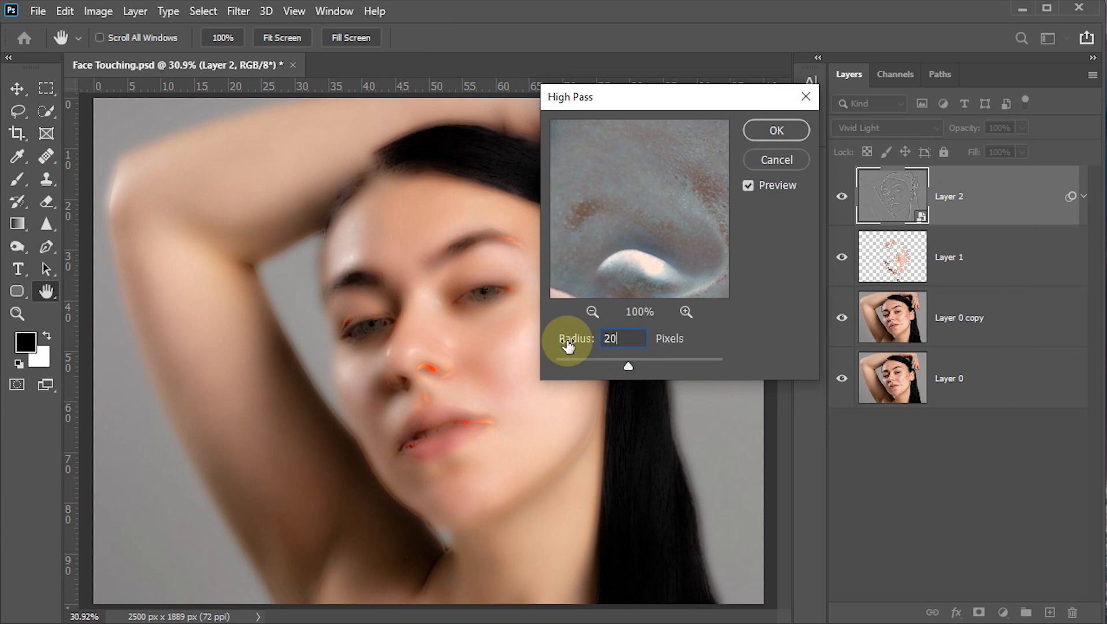
{"action": "left_click", "coordinate": [624, 340]}
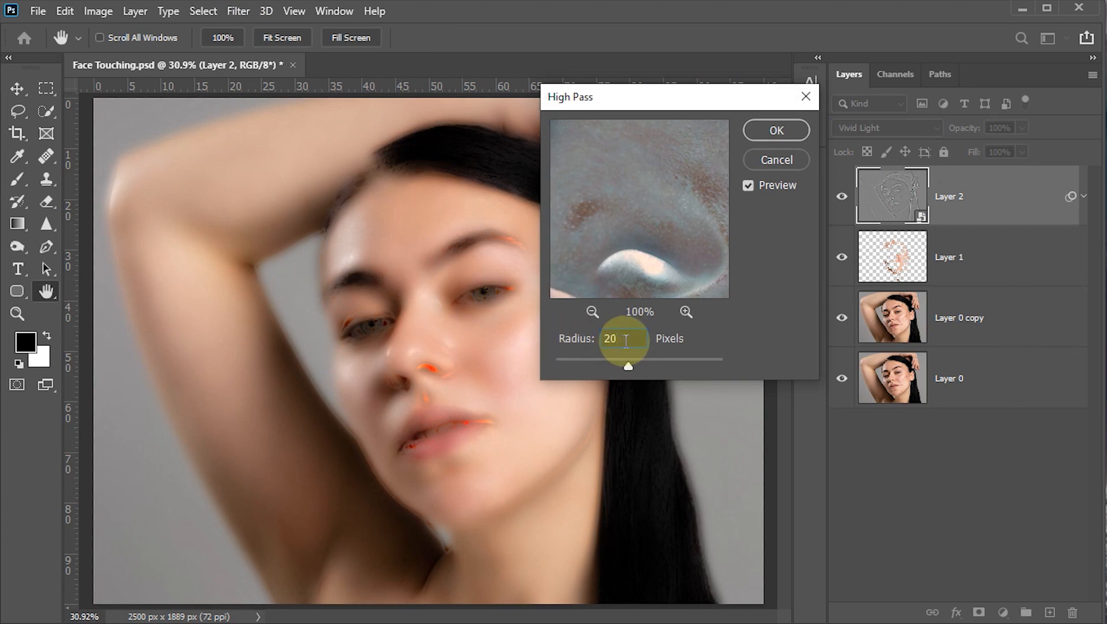
{"action": "left_click", "coordinate": [766, 128]}
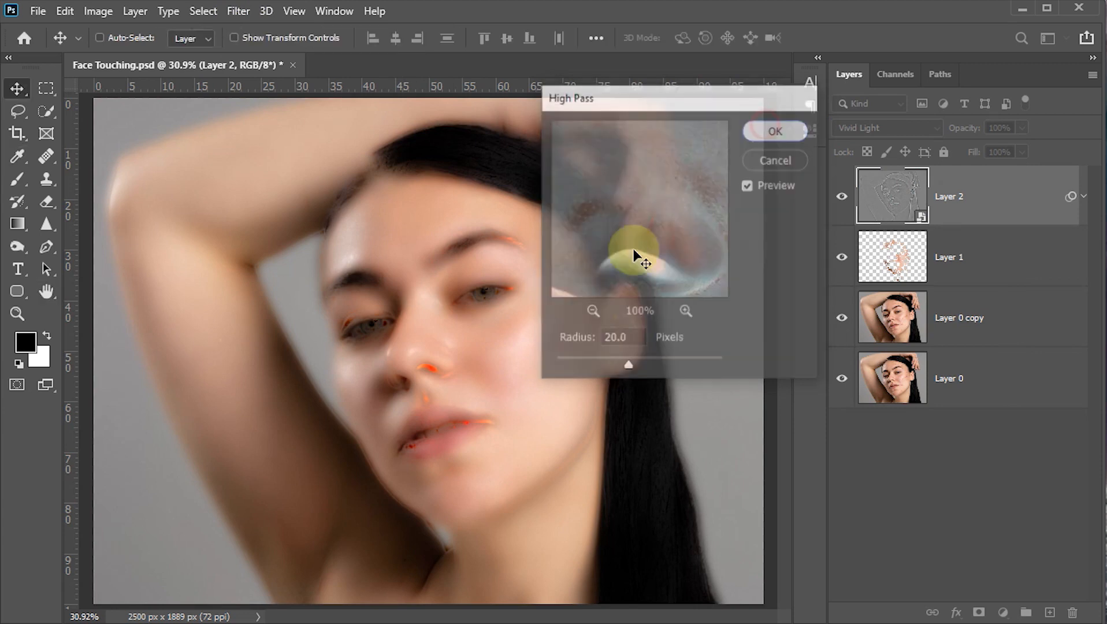
- Apply a Gaussian Blur with a 1.3 px radius to Layer 2 as a second smart filter
{"action": "left_click", "coordinate": [237, 11]}
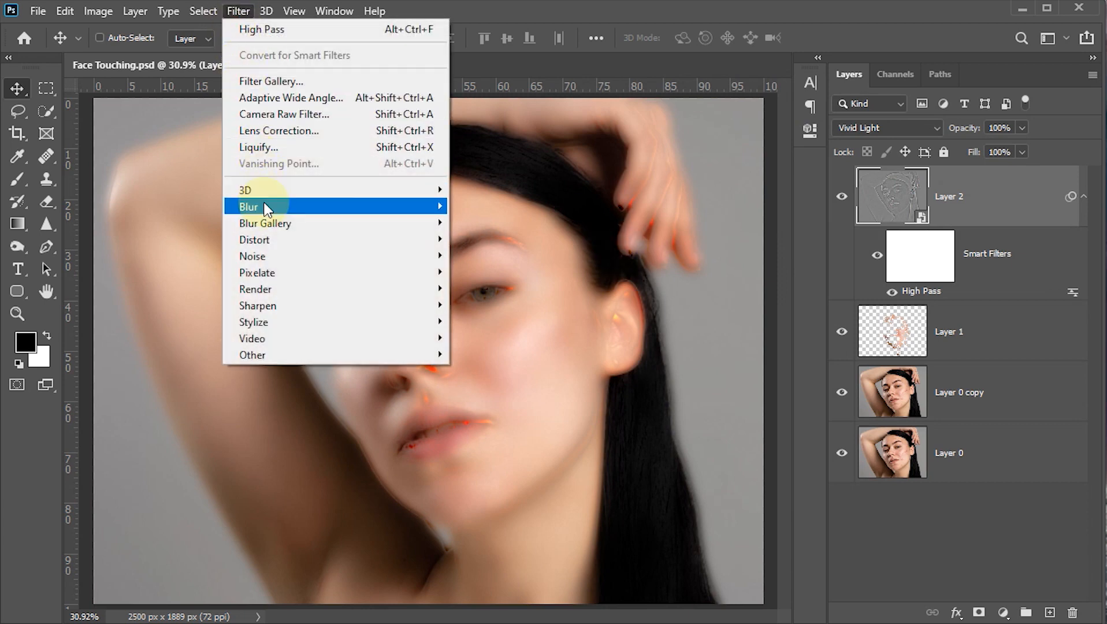
{"action": "mouse_move", "coordinate": [272, 209]}
{"action": "left_click", "coordinate": [511, 271]}
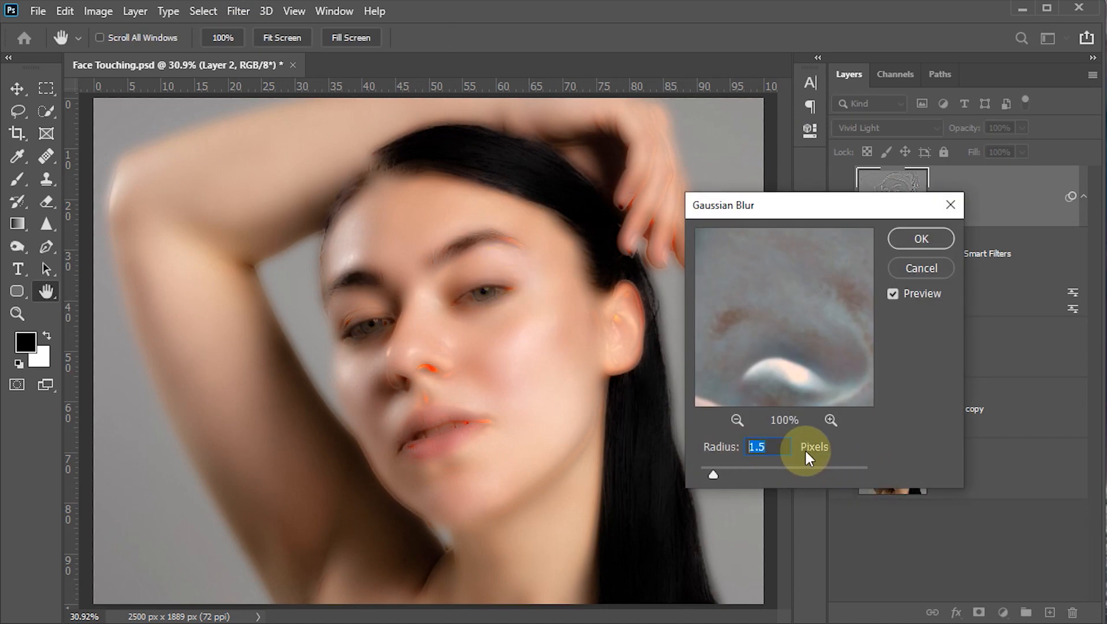
{"action": "type", "text": "1.3"}
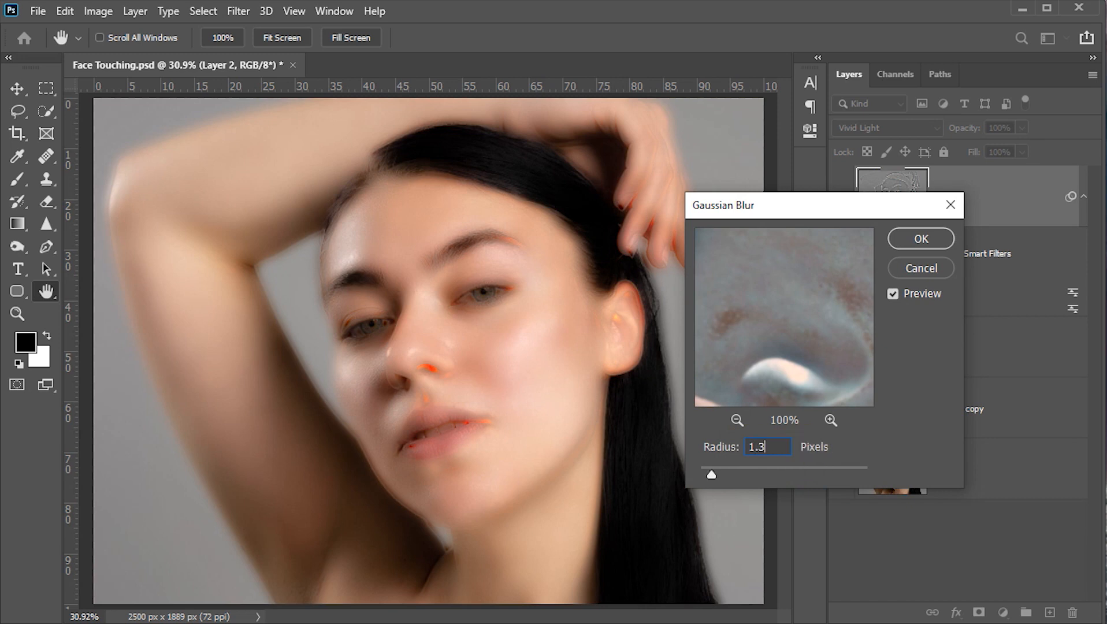
{"action": "left_click", "coordinate": [923, 239]}
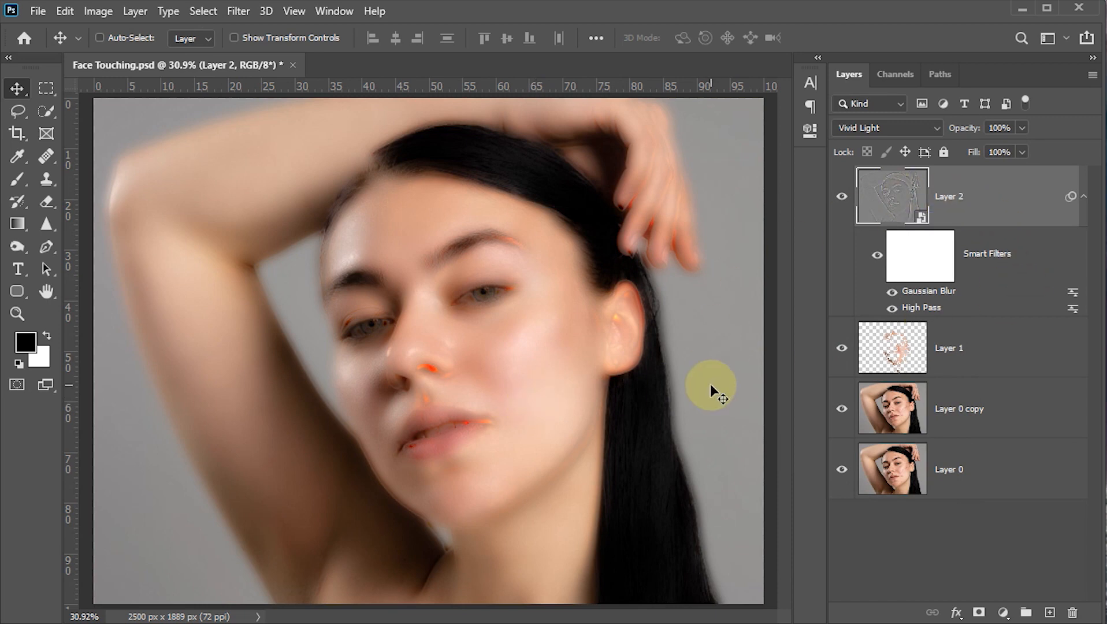
- Add a black mask to Layer 2 and set up the Brush tool with white foreground and 12% flow
{"action": "left_click", "coordinate": [979, 612], "text": "alt"}
{"action": "key", "text": "x"}
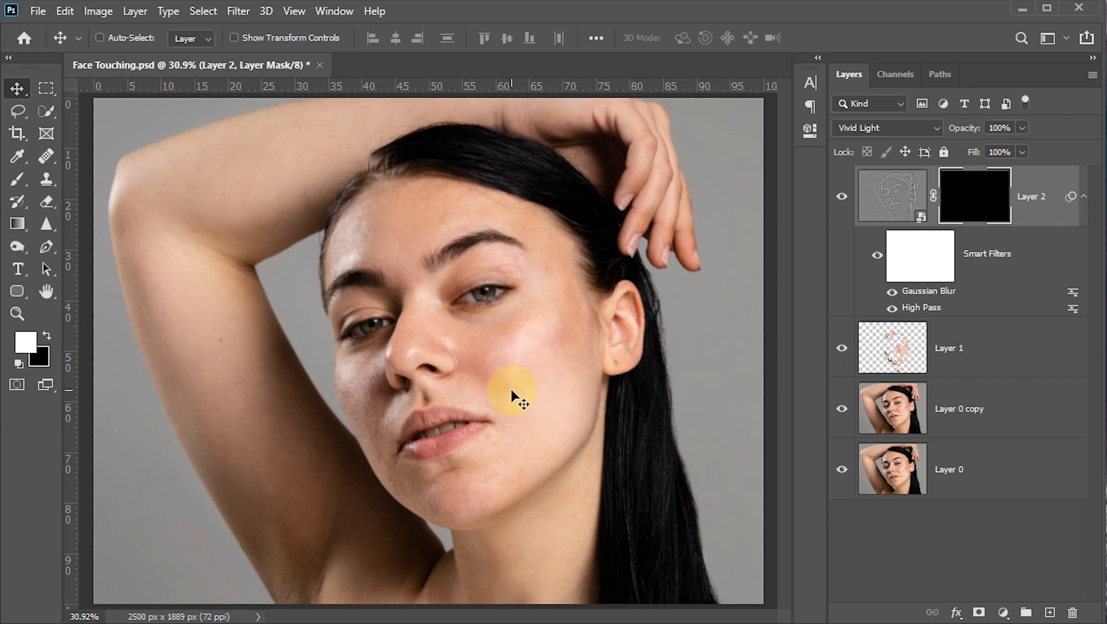
{"action": "key", "text": "b"}
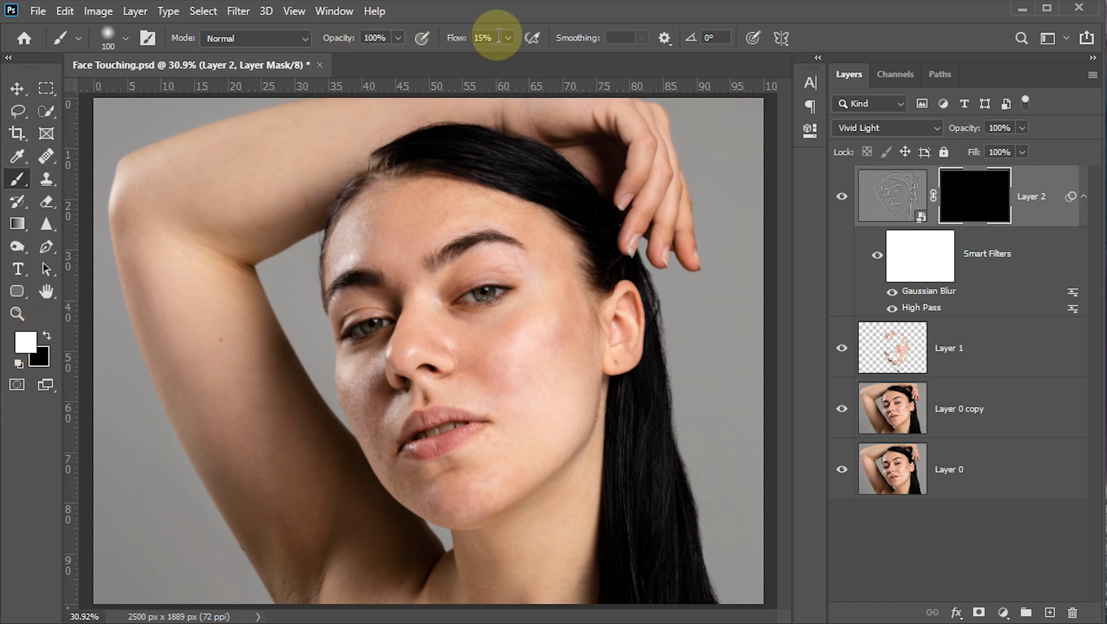
{"action": "left_click", "coordinate": [498, 36]}
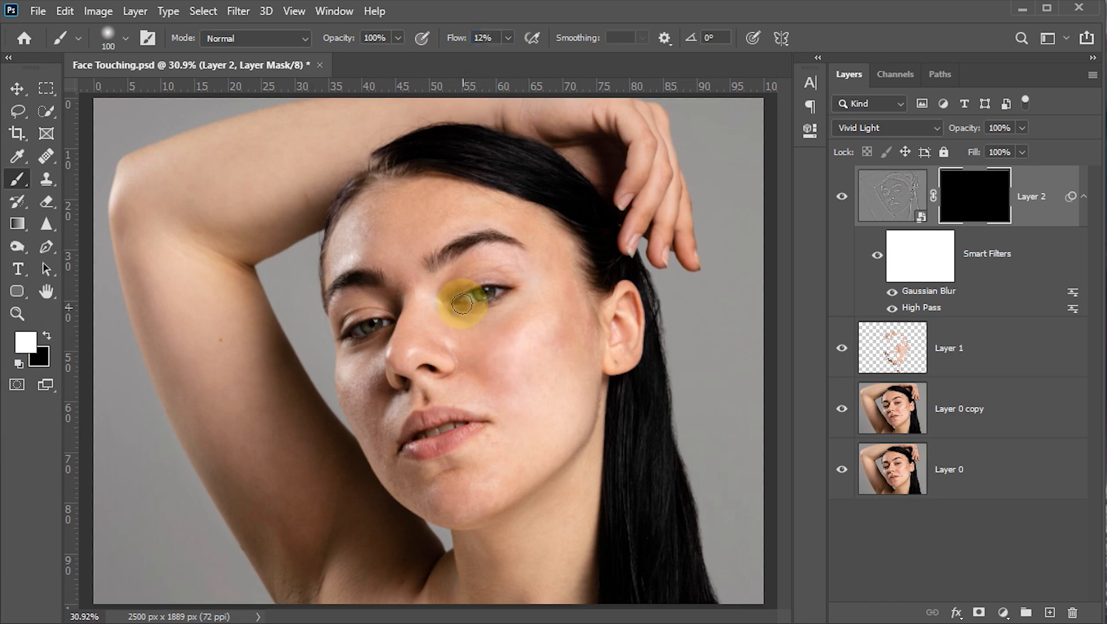
- Reduce the brush to 60 px, paint white on the mask across the forehead to smooth it, and hide the panels for more room
{"action": "scroll", "coordinate": [345, 205], "scroll_direction": "up", "scroll_amount": 3}
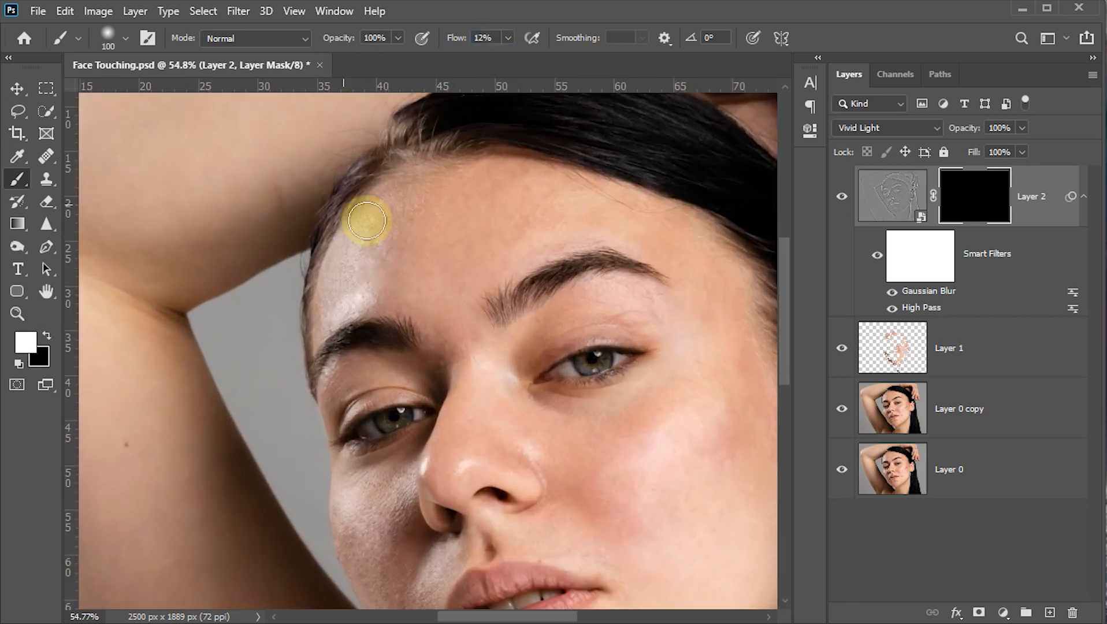
{"action": "scroll", "coordinate": [438, 237], "scroll_direction": "up", "scroll_amount": 3}
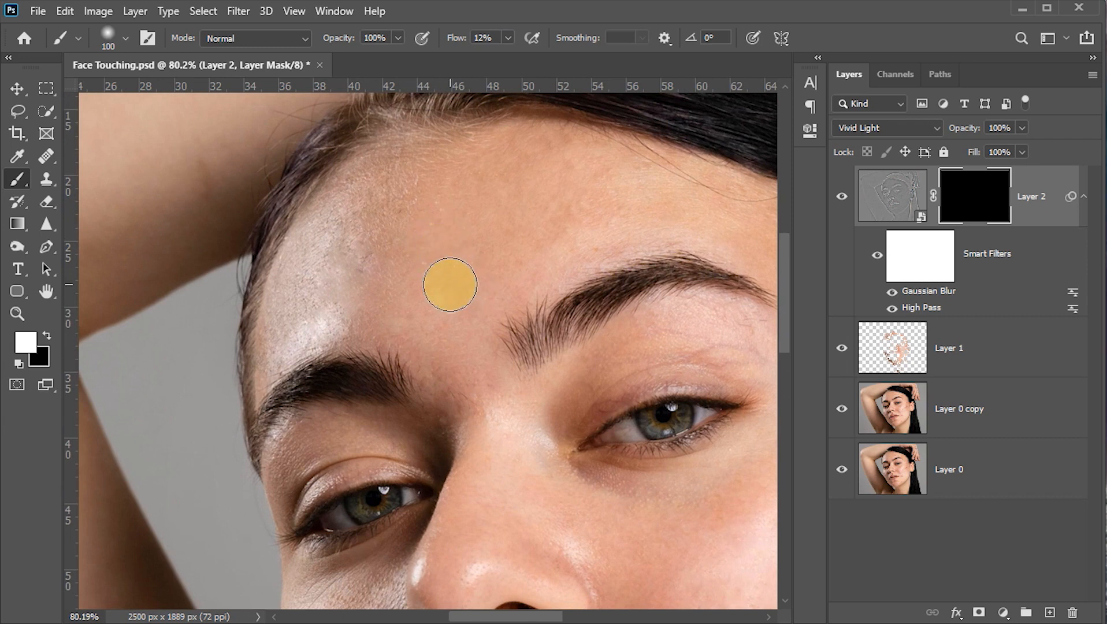
{"action": "key", "text": "bracketleft"}
{"action": "mouse_move", "coordinate": [396, 210]}
{"action": "left_mouse_down"}
{"action": "mouse_move", "coordinate": [348, 259]}
{"action": "mouse_move", "coordinate": [378, 223]}
{"action": "mouse_move", "coordinate": [337, 252]}
{"action": "mouse_move", "coordinate": [327, 236]}
{"action": "mouse_move", "coordinate": [370, 206]}
{"action": "mouse_move", "coordinate": [363, 239]}
{"action": "mouse_move", "coordinate": [307, 294]}
{"action": "mouse_move", "coordinate": [330, 330]}
{"action": "mouse_move", "coordinate": [295, 351]}
{"action": "mouse_move", "coordinate": [358, 266]}
{"action": "mouse_move", "coordinate": [376, 200]}
{"action": "mouse_move", "coordinate": [401, 185]}
{"action": "mouse_move", "coordinate": [464, 205]}
{"action": "left_mouse_up"}
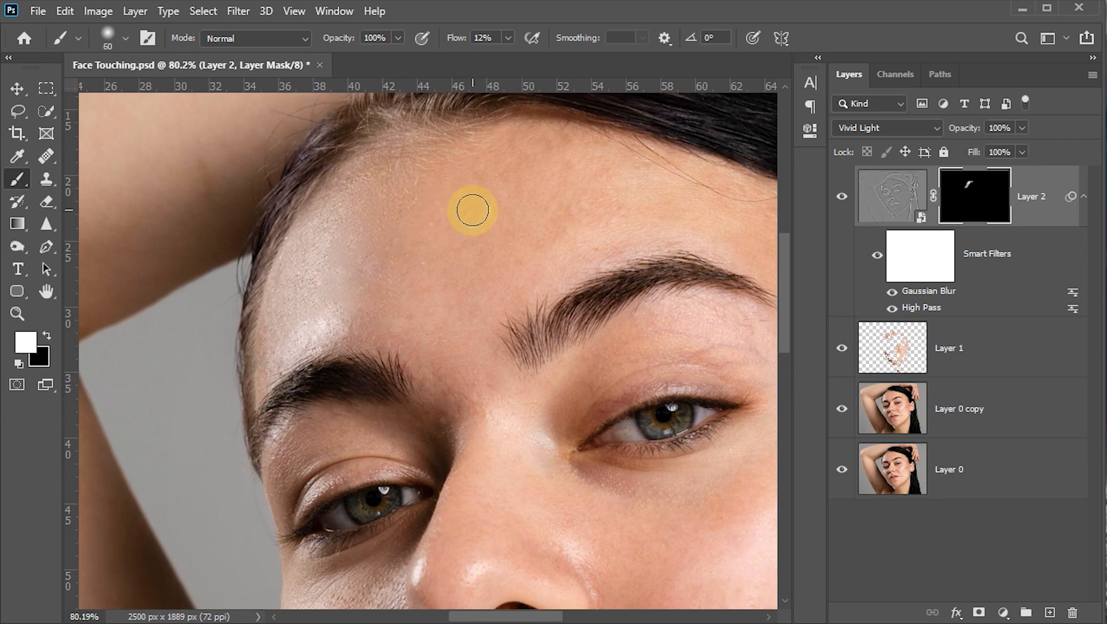
{"action": "key", "text": "Tab"}
{"action": "mouse_move", "coordinate": [405, 228]}
{"action": "left_mouse_down"}
{"action": "mouse_move", "coordinate": [516, 201]}
{"action": "mouse_move", "coordinate": [548, 174]}
{"action": "mouse_move", "coordinate": [533, 147]}
{"action": "mouse_move", "coordinate": [611, 152]}
{"action": "mouse_move", "coordinate": [424, 129]}
{"action": "mouse_move", "coordinate": [431, 230]}
{"action": "mouse_move", "coordinate": [402, 276]}
{"action": "mouse_move", "coordinate": [435, 296]}
{"action": "mouse_move", "coordinate": [345, 296]}
{"action": "mouse_move", "coordinate": [413, 374]}
{"action": "mouse_move", "coordinate": [457, 383]}
{"action": "mouse_move", "coordinate": [653, 299]}
{"action": "mouse_move", "coordinate": [538, 326]}
{"action": "mouse_move", "coordinate": [714, 330]}
{"action": "mouse_move", "coordinate": [611, 323]}
{"action": "mouse_move", "coordinate": [657, 331]}
{"action": "mouse_move", "coordinate": [621, 330]}
{"action": "mouse_move", "coordinate": [586, 304]}
{"action": "left_mouse_up"}
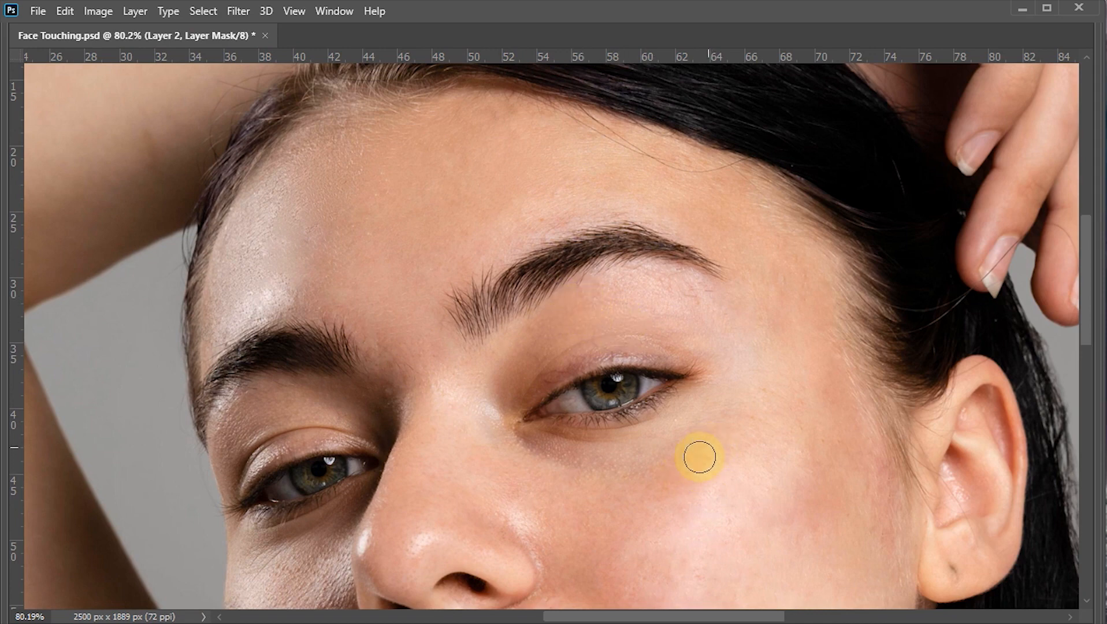
- Paint white on the mask over the upper forehead, the temple and the brightly lit cheek to smooth the skin
{"action": "mouse_move", "coordinate": [691, 438]}
{"action": "left_mouse_down"}
{"action": "mouse_move", "coordinate": [670, 296]}
{"action": "mouse_move", "coordinate": [663, 482]}
{"action": "left_mouse_up"}
{"action": "left_click", "coordinate": [568, 208]}
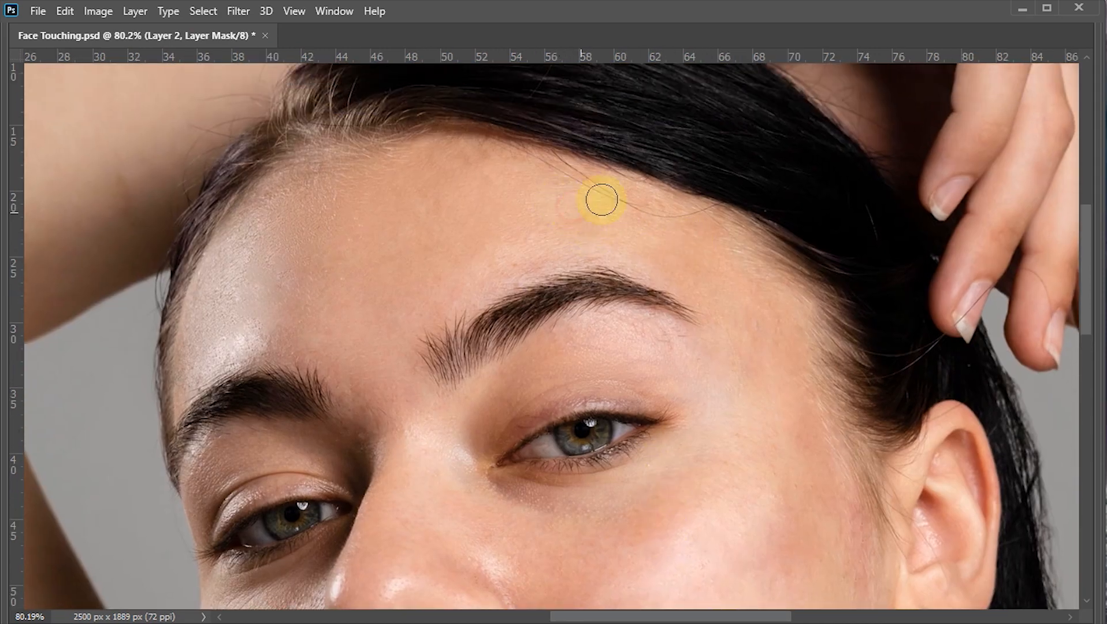
{"action": "mouse_move", "coordinate": [602, 199]}
{"action": "left_mouse_down"}
{"action": "mouse_move", "coordinate": [701, 238]}
{"action": "mouse_move", "coordinate": [626, 206]}
{"action": "mouse_move", "coordinate": [731, 280]}
{"action": "mouse_move", "coordinate": [774, 379]}
{"action": "mouse_move", "coordinate": [802, 400]}
{"action": "mouse_move", "coordinate": [745, 385]}
{"action": "mouse_move", "coordinate": [742, 432]}
{"action": "mouse_move", "coordinate": [660, 494]}
{"action": "mouse_move", "coordinate": [707, 471]}
{"action": "left_mouse_up"}
{"action": "left_click_drag", "start_coordinate": [716, 401], "coordinate": [722, 268]}
{"action": "mouse_move", "coordinate": [526, 393]}
{"action": "left_mouse_down"}
{"action": "mouse_move", "coordinate": [624, 386]}
{"action": "mouse_move", "coordinate": [504, 364]}
{"action": "mouse_move", "coordinate": [647, 376]}
{"action": "mouse_move", "coordinate": [615, 398]}
{"action": "mouse_move", "coordinate": [767, 344]}
{"action": "mouse_move", "coordinate": [822, 364]}
{"action": "mouse_move", "coordinate": [811, 413]}
{"action": "mouse_move", "coordinate": [751, 422]}
{"action": "left_mouse_up"}
{"action": "mouse_move", "coordinate": [752, 423]}
{"action": "left_mouse_down"}
{"action": "mouse_move", "coordinate": [744, 295]}
{"action": "mouse_move", "coordinate": [650, 342]}
{"action": "mouse_move", "coordinate": [682, 332]}
{"action": "mouse_move", "coordinate": [715, 276]}
{"action": "mouse_move", "coordinate": [689, 314]}
{"action": "mouse_move", "coordinate": [572, 346]}
{"action": "mouse_move", "coordinate": [690, 319]}
{"action": "mouse_move", "coordinate": [578, 315]}
{"action": "mouse_move", "coordinate": [498, 267]}
{"action": "mouse_move", "coordinate": [603, 325]}
{"action": "mouse_move", "coordinate": [510, 268]}
{"action": "mouse_move", "coordinate": [557, 396]}
{"action": "mouse_move", "coordinate": [578, 354]}
{"action": "mouse_move", "coordinate": [499, 296]}
{"action": "mouse_move", "coordinate": [520, 381]}
{"action": "mouse_move", "coordinate": [532, 384]}
{"action": "mouse_move", "coordinate": [506, 399]}
{"action": "mouse_move", "coordinate": [600, 437]}
{"action": "mouse_move", "coordinate": [526, 435]}
{"action": "left_mouse_up"}
{"action": "left_click", "coordinate": [704, 314]}
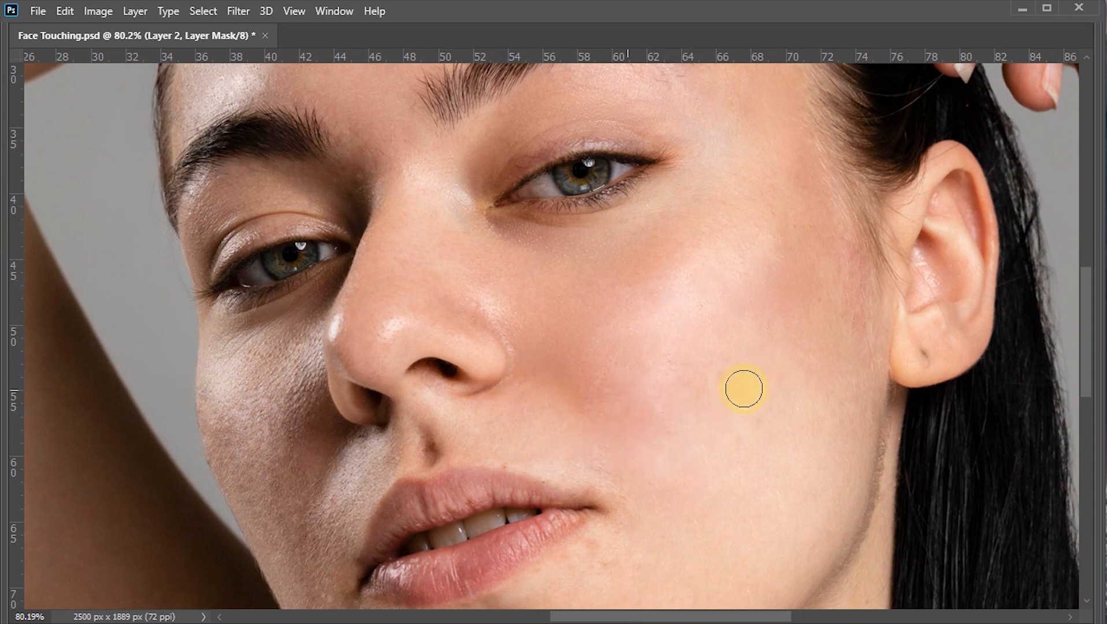
{"action": "mouse_move", "coordinate": [749, 306]}
{"action": "left_mouse_down"}
{"action": "mouse_move", "coordinate": [744, 373]}
{"action": "mouse_move", "coordinate": [801, 383]}
{"action": "mouse_move", "coordinate": [801, 484]}
{"action": "mouse_move", "coordinate": [838, 361]}
{"action": "mouse_move", "coordinate": [726, 488]}
{"action": "mouse_move", "coordinate": [627, 355]}
{"action": "mouse_move", "coordinate": [722, 370]}
{"action": "mouse_move", "coordinate": [731, 412]}
{"action": "mouse_move", "coordinate": [829, 224]}
{"action": "left_mouse_up"}
- Paint white on the Layer 2 mask over the shaded cheek and the skin beside the mouth to smooth them
{"action": "key", "text": "space"}
{"action": "mouse_move", "coordinate": [616, 309]}
{"action": "left_mouse_down"}
{"action": "mouse_move", "coordinate": [658, 314]}
{"action": "mouse_move", "coordinate": [766, 397]}
{"action": "left_mouse_up"}
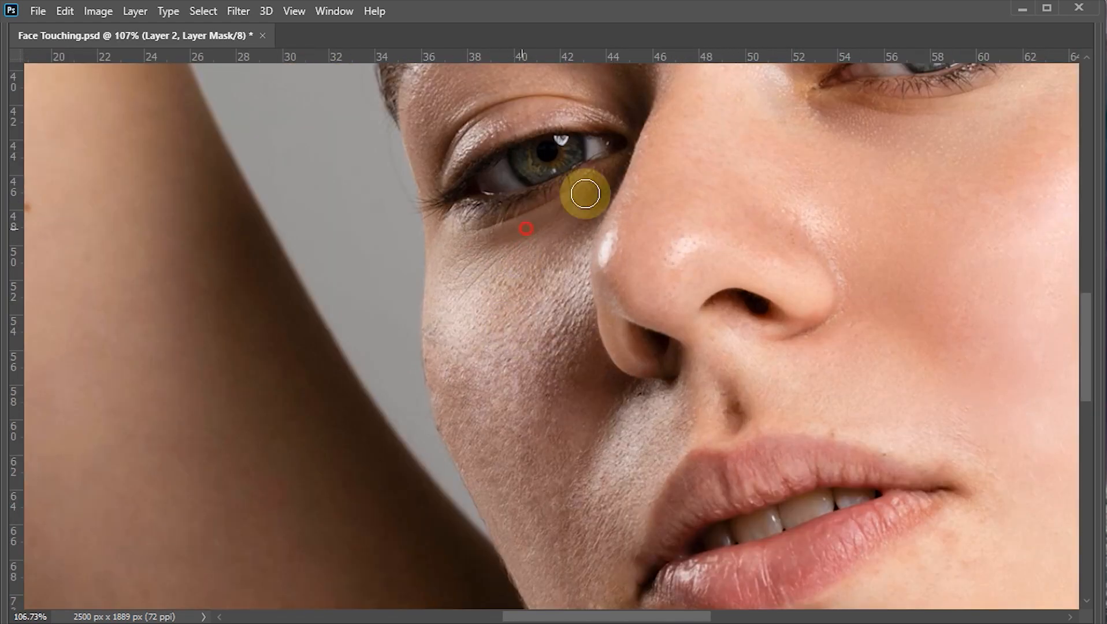
{"action": "scroll", "coordinate": [583, 193], "scroll_direction": "up", "scroll_amount": 2}
{"action": "scroll", "coordinate": [630, 290], "scroll_direction": "down", "scroll_amount": 4}
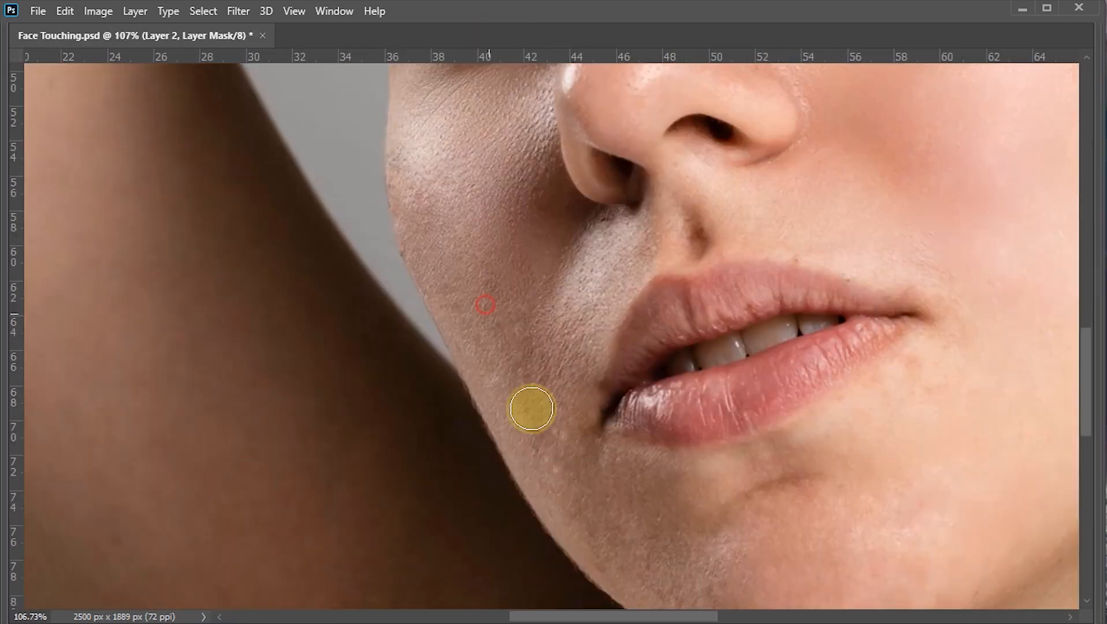
{"action": "scroll", "coordinate": [532, 408], "scroll_direction": "down", "scroll_amount": 3}
{"action": "scroll", "coordinate": [532, 408], "scroll_direction": "right", "scroll_amount": 3}
{"action": "scroll", "coordinate": [391, 152], "scroll_direction": "up", "scroll_amount": 6}
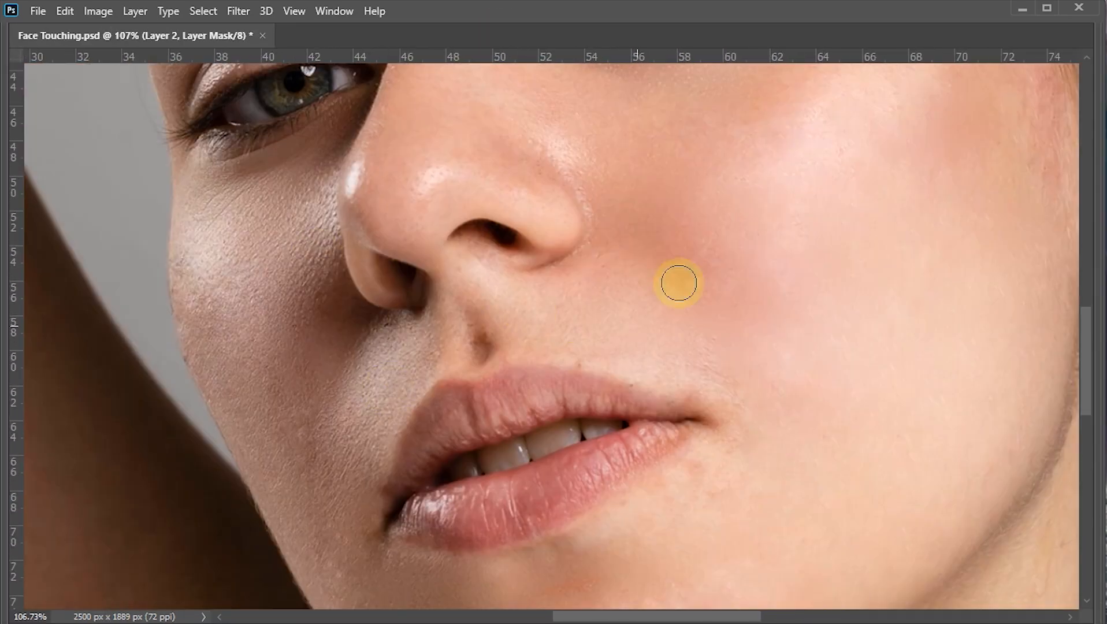
- Paint white on the mask over the chin, the neck and the skin around the ear and eyes
{"action": "scroll", "coordinate": [308, 332], "scroll_direction": "down", "scroll_amount": 8}
{"action": "scroll", "coordinate": [457, 240], "scroll_direction": "down", "scroll_amount": 3}
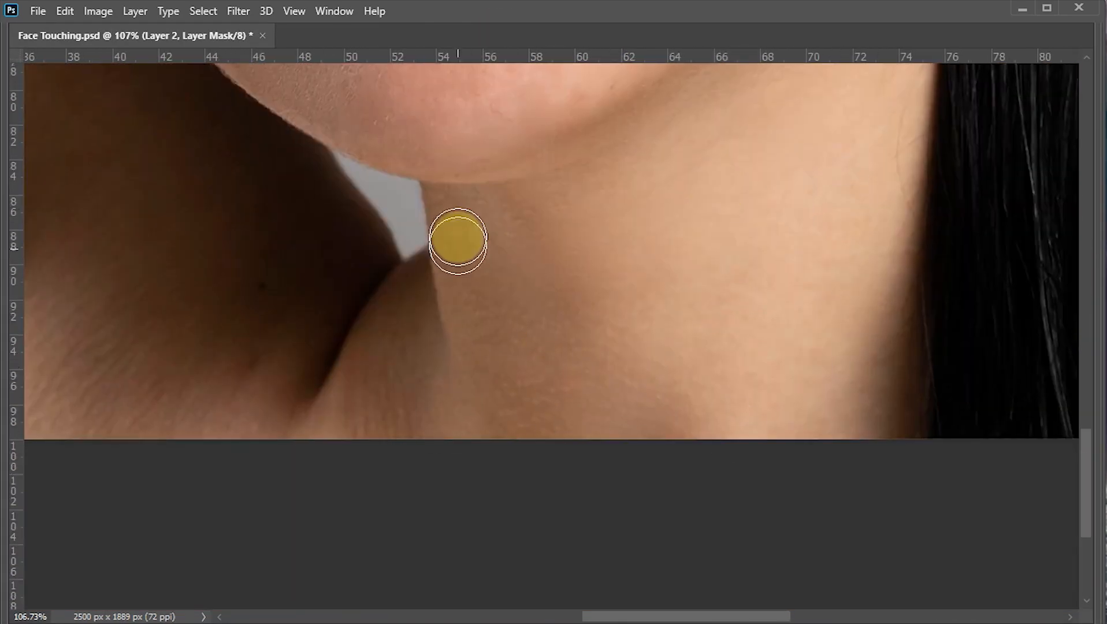
{"action": "scroll", "coordinate": [865, 465], "scroll_direction": "up", "scroll_amount": 12}
{"action": "scroll", "coordinate": [536, 455], "scroll_direction": "left", "scroll_amount": 3}
{"action": "left_click_drag", "start_coordinate": [624, 258], "coordinate": [476, 69]}
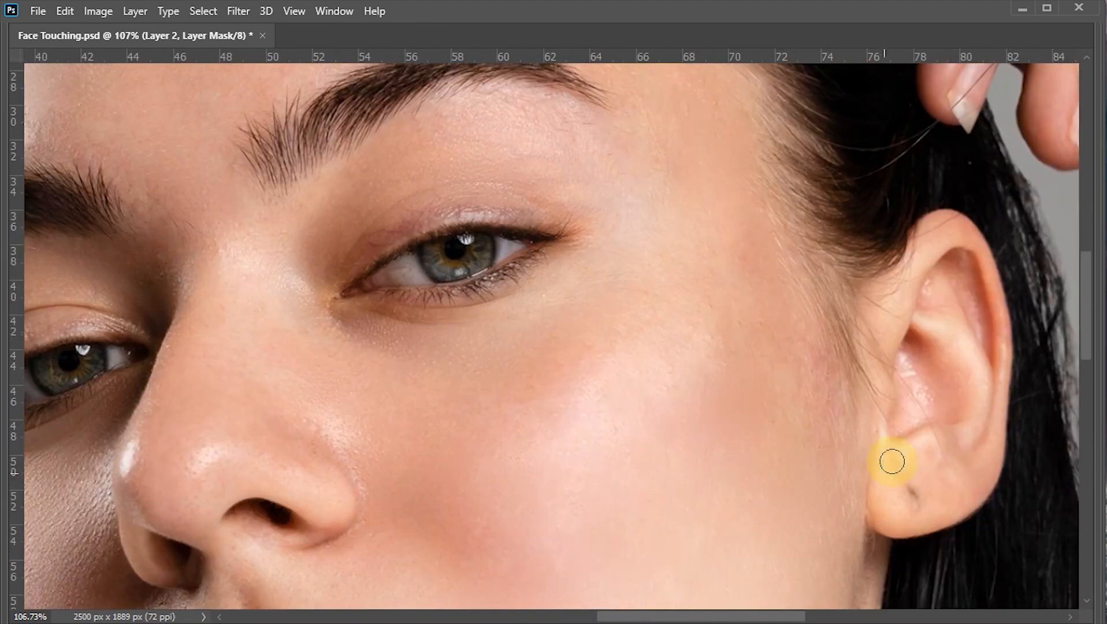
{"action": "left_click_drag", "start_coordinate": [492, 316], "coordinate": [663, 291]}
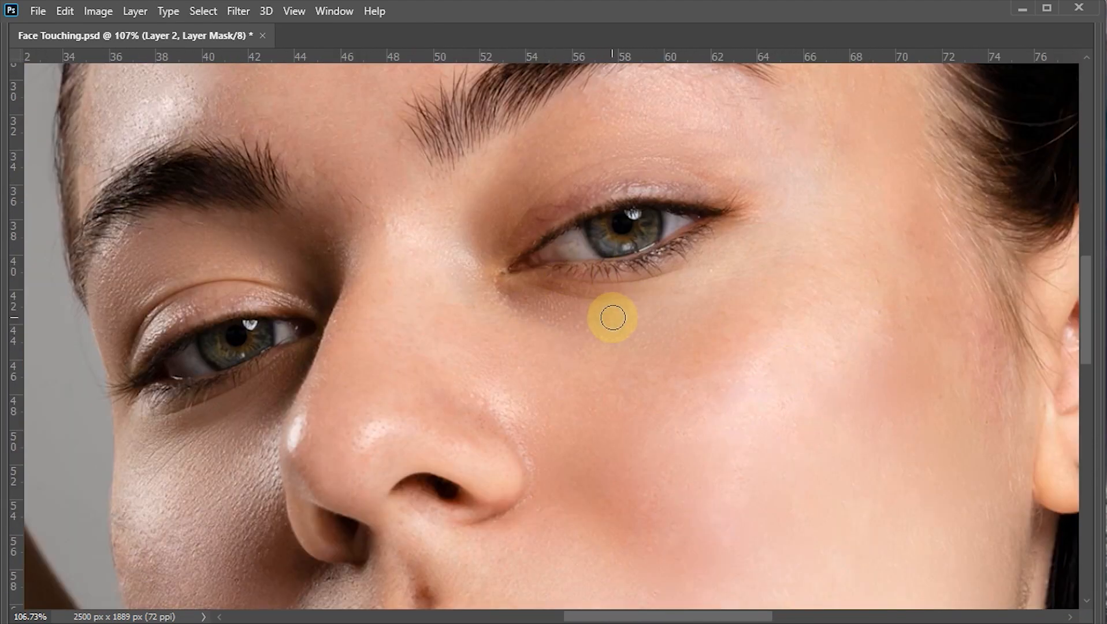
- Fit the whole portrait in view and save the document
{"action": "key", "text": "ctrl+0"}
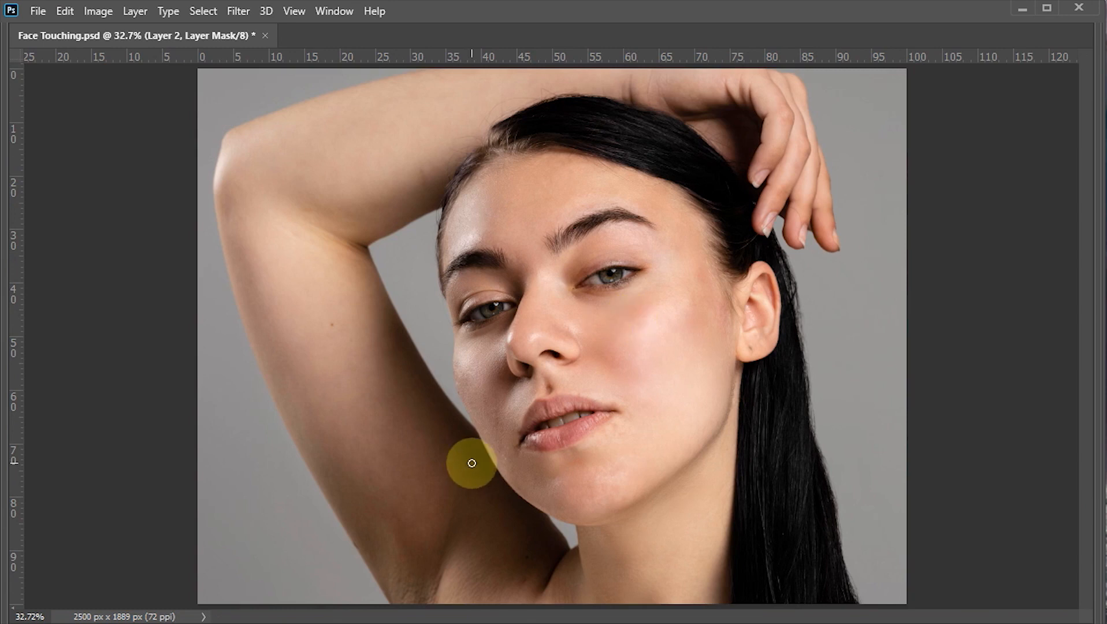
{"action": "key", "text": "ctrl+s"}
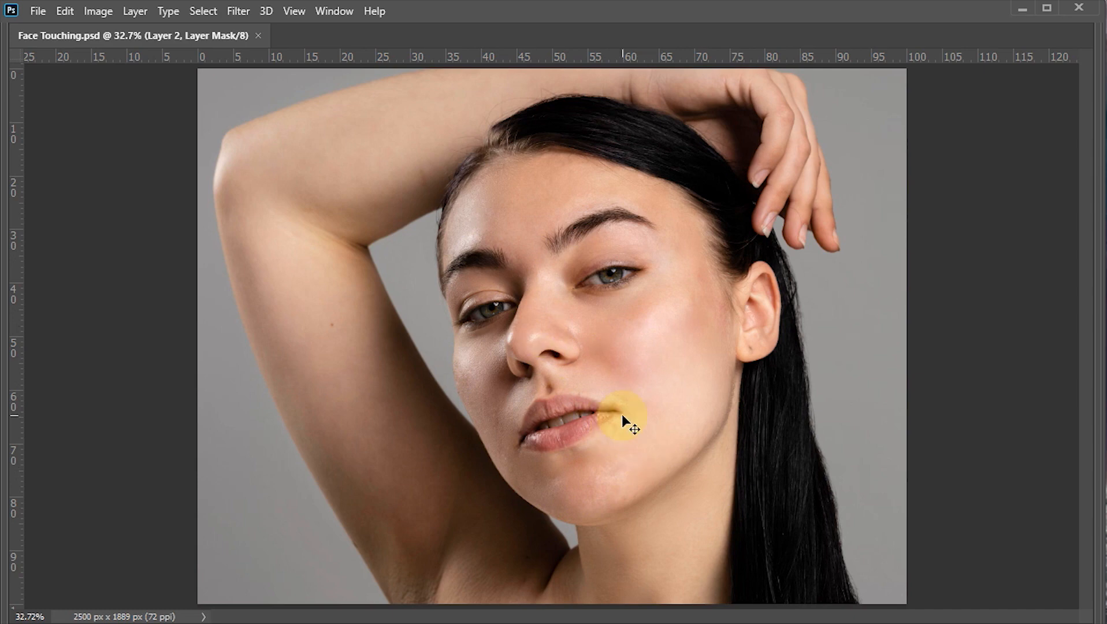
- Compare before and after by showing only Layer 0, restore all layers, and inspect the whole retouched portrait with the panels hidden
{"action": "key", "text": "Tab"}
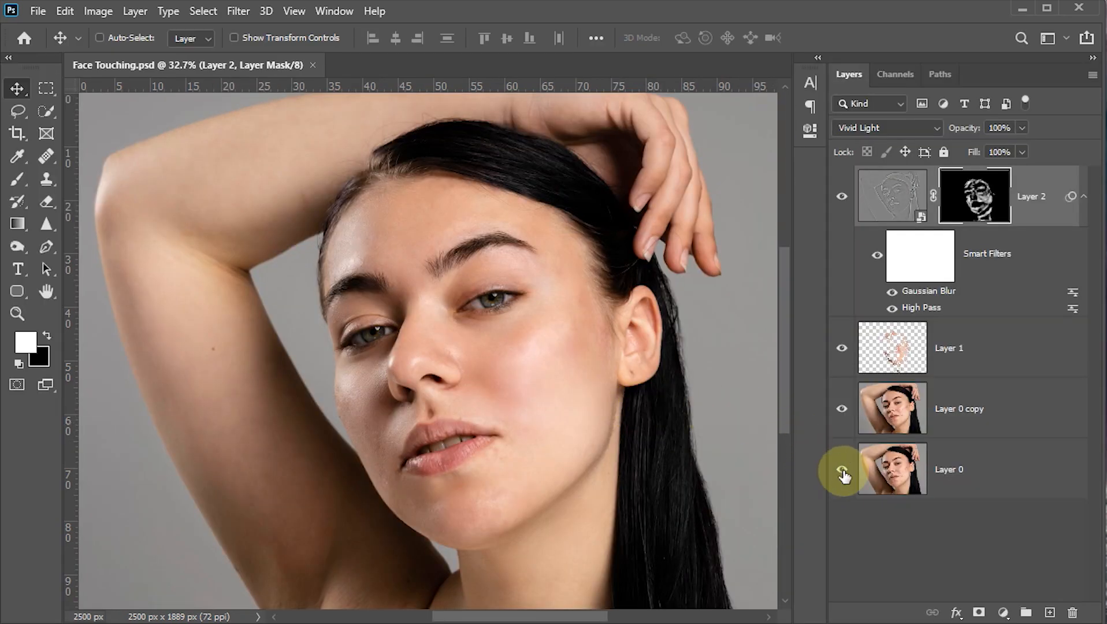
{"action": "left_click", "coordinate": [843, 471], "text": "alt"}
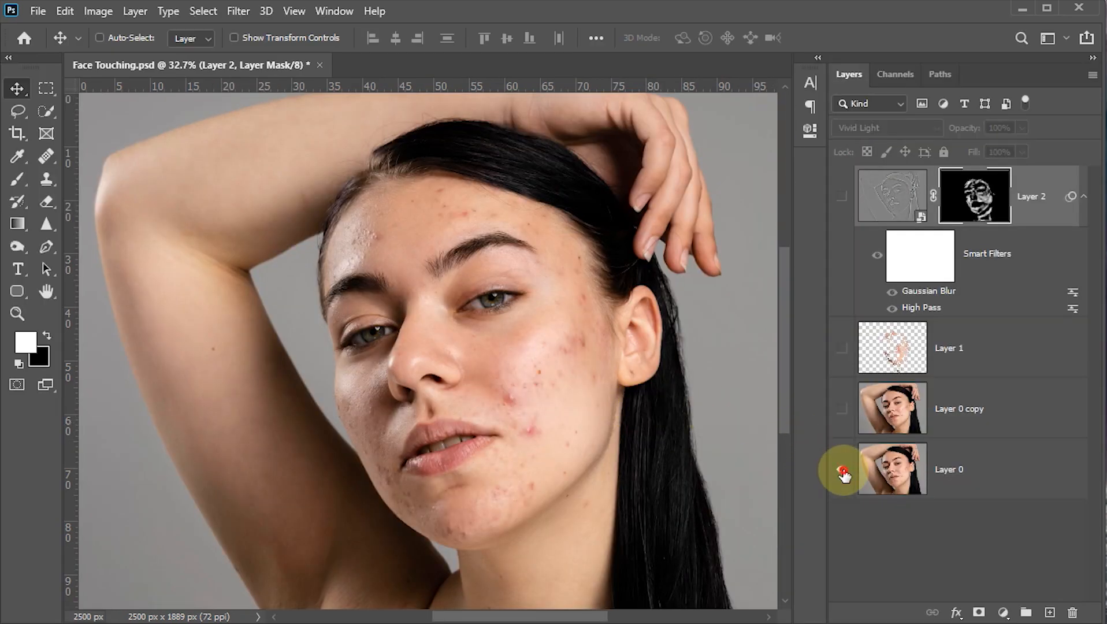
{"action": "left_click", "coordinate": [843, 471], "text": "alt"}
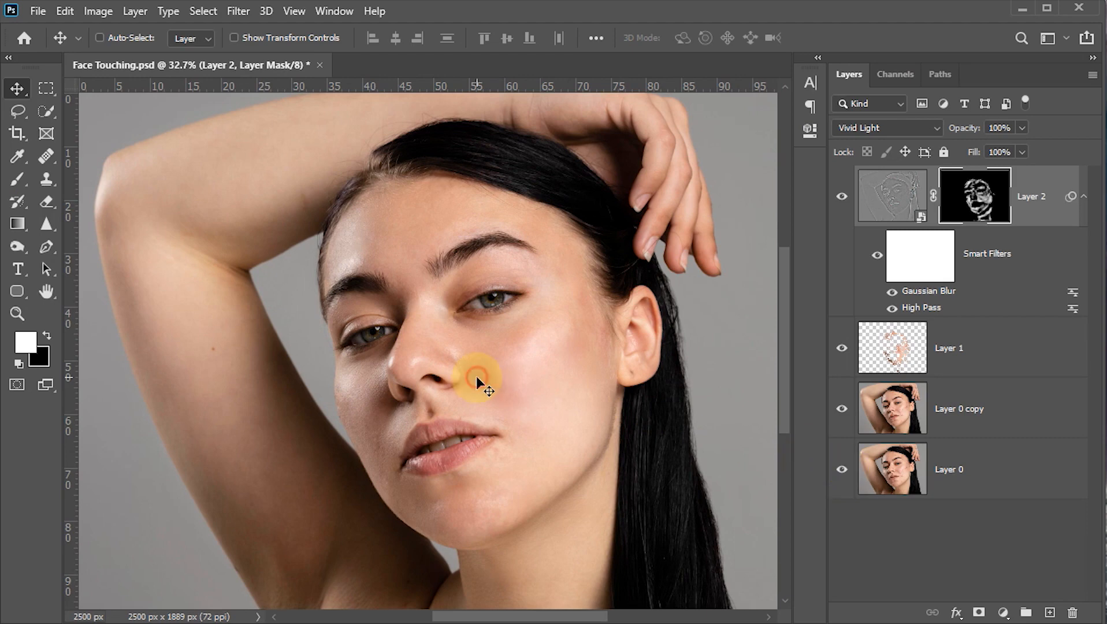
{"action": "key", "text": "Tab"}
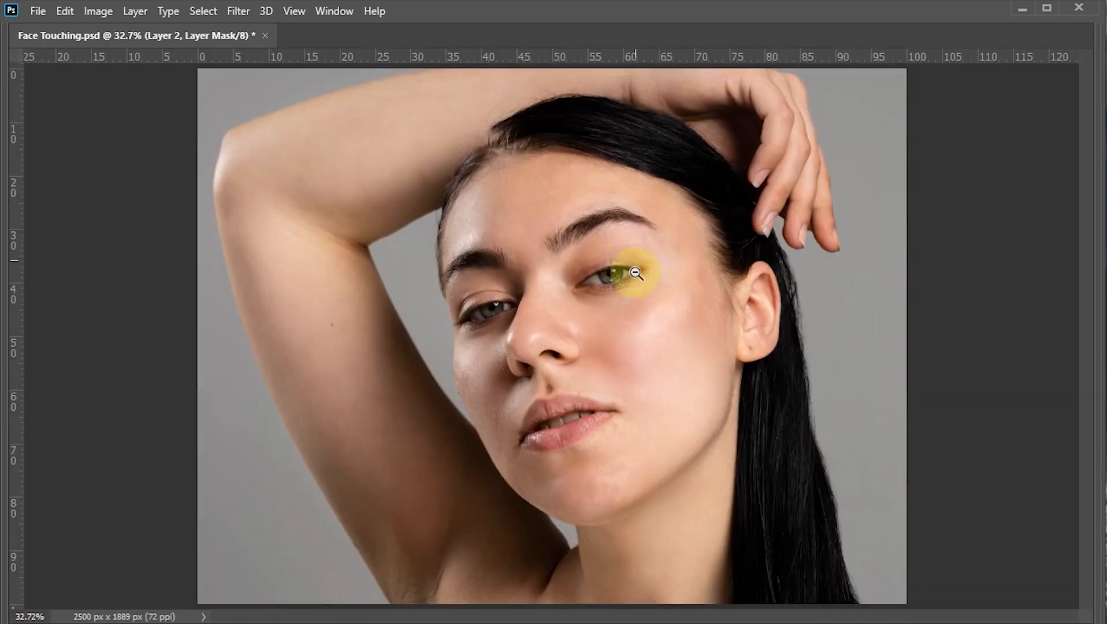
{"action": "left_click_drag", "start_coordinate": [631, 272], "coordinate": [656, 309]}
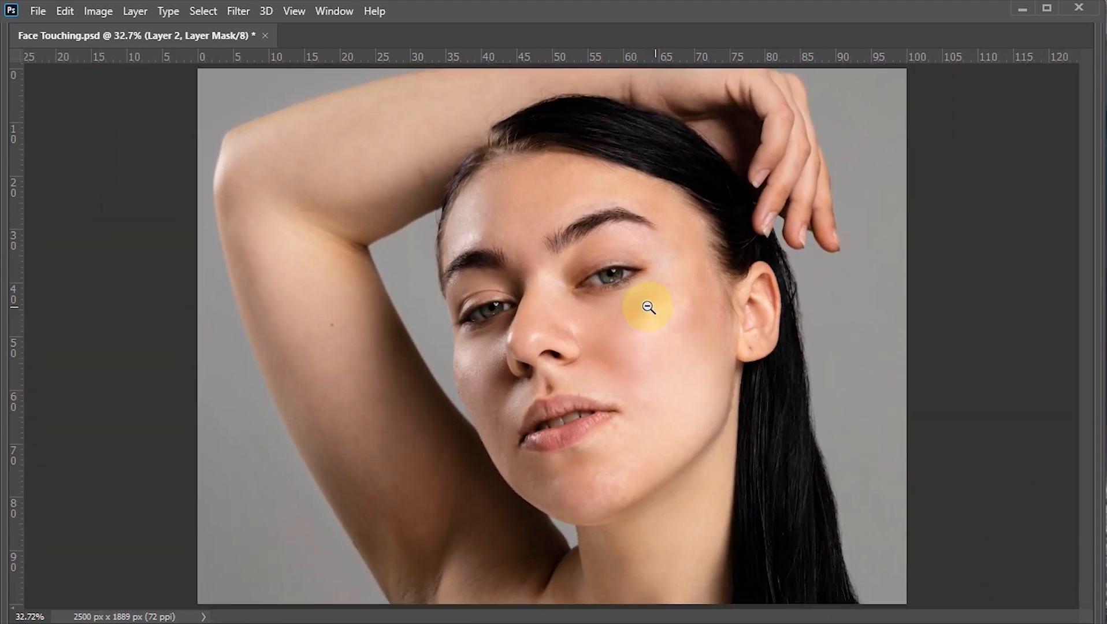